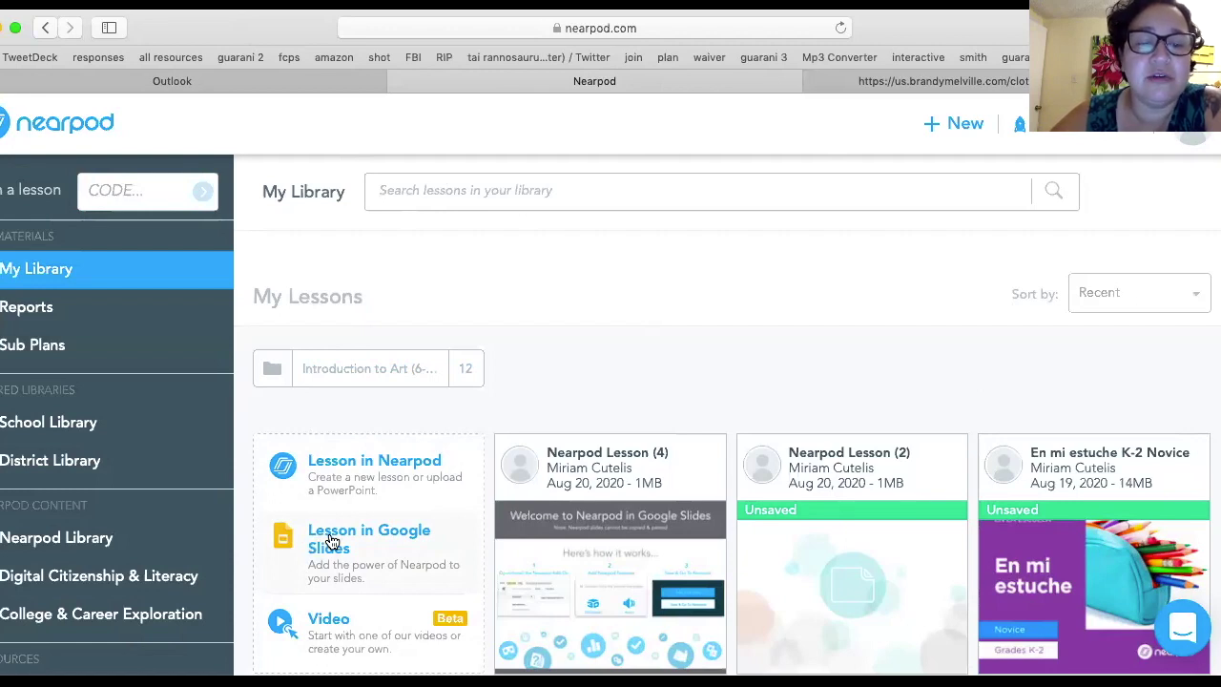
Create a new Nearpod lesson in Google Slides and open the Nearpod add-on for it.
left_click(331, 540)
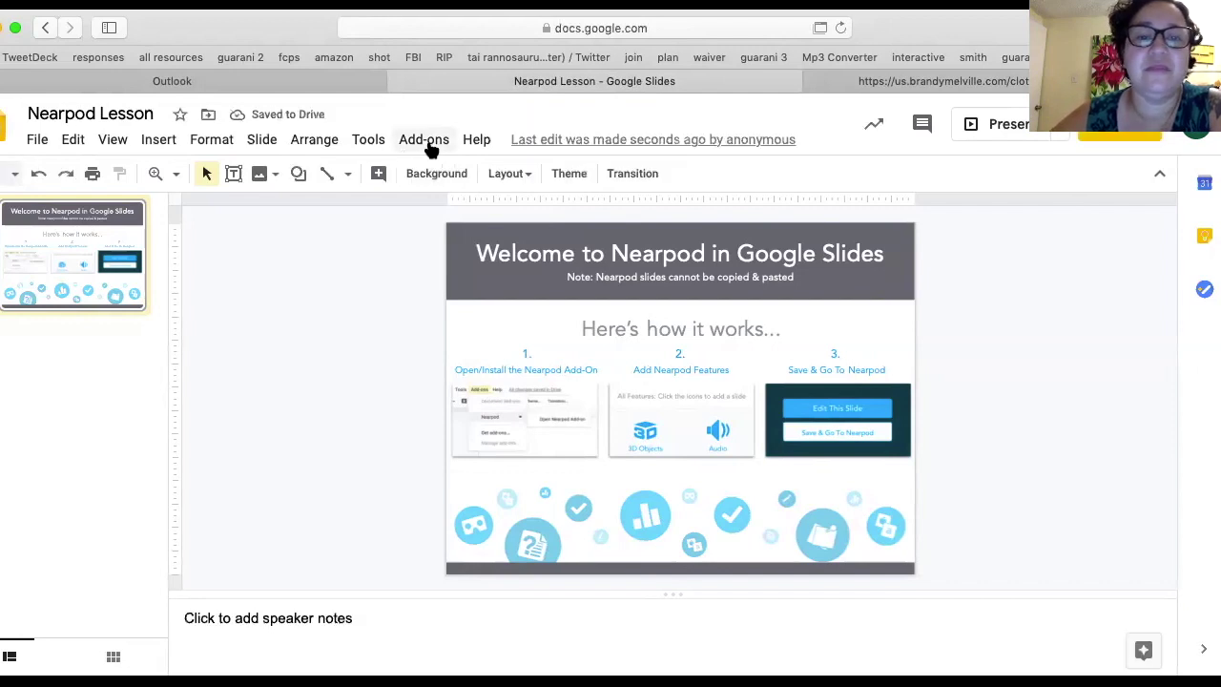
left_click(430, 143)
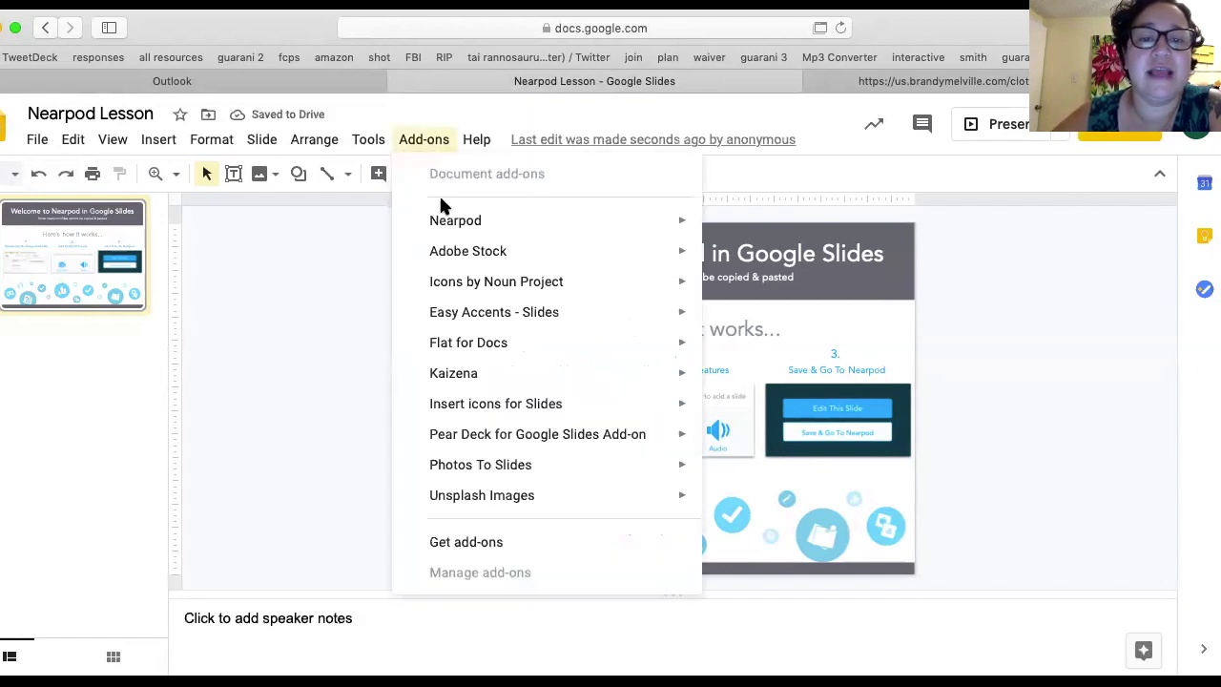
mouse_move(447, 226)
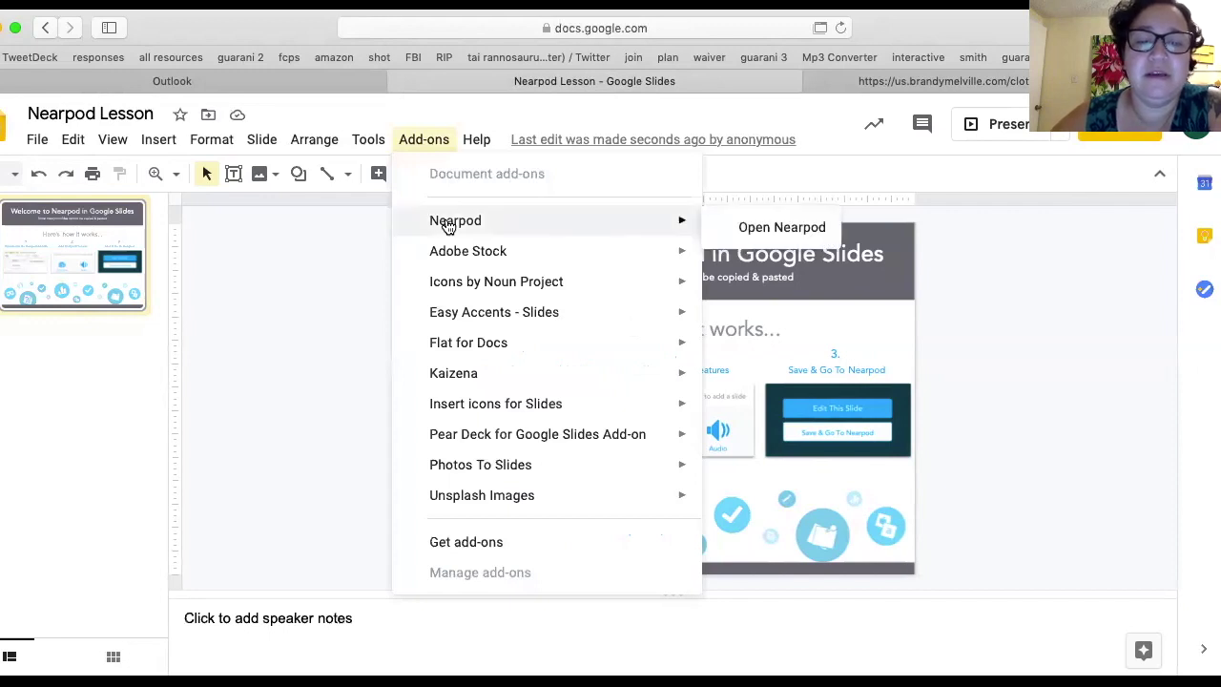
left_click(745, 230)
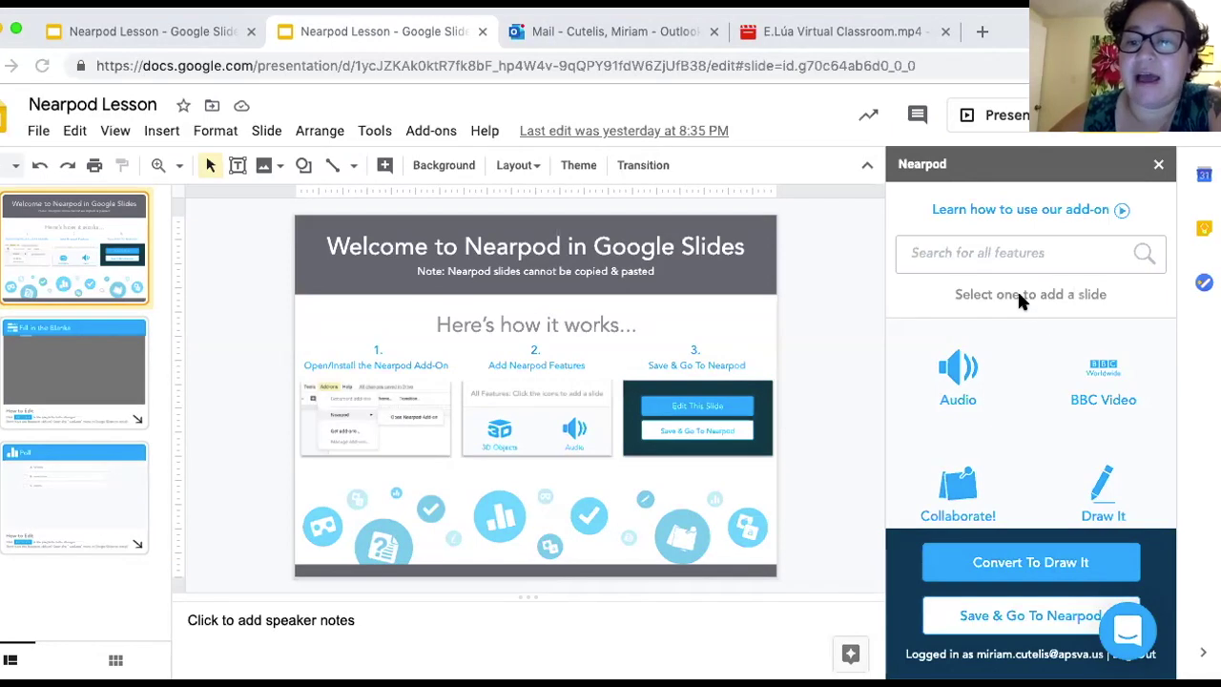
Browse the Nearpod add-on's features and start a new Memory Test slide after the Poll slide.
scroll(1024, 388, "down", 1)
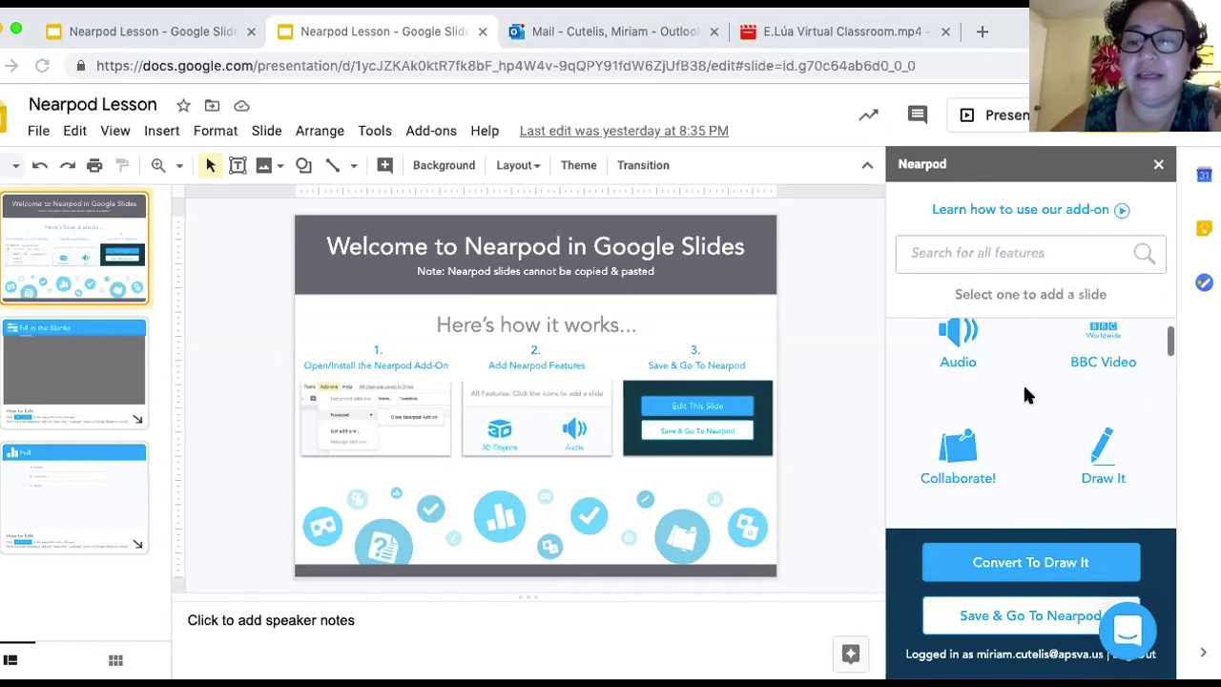
scroll(1025, 394, "down", 2)
scroll(1025, 394, "down", 2)
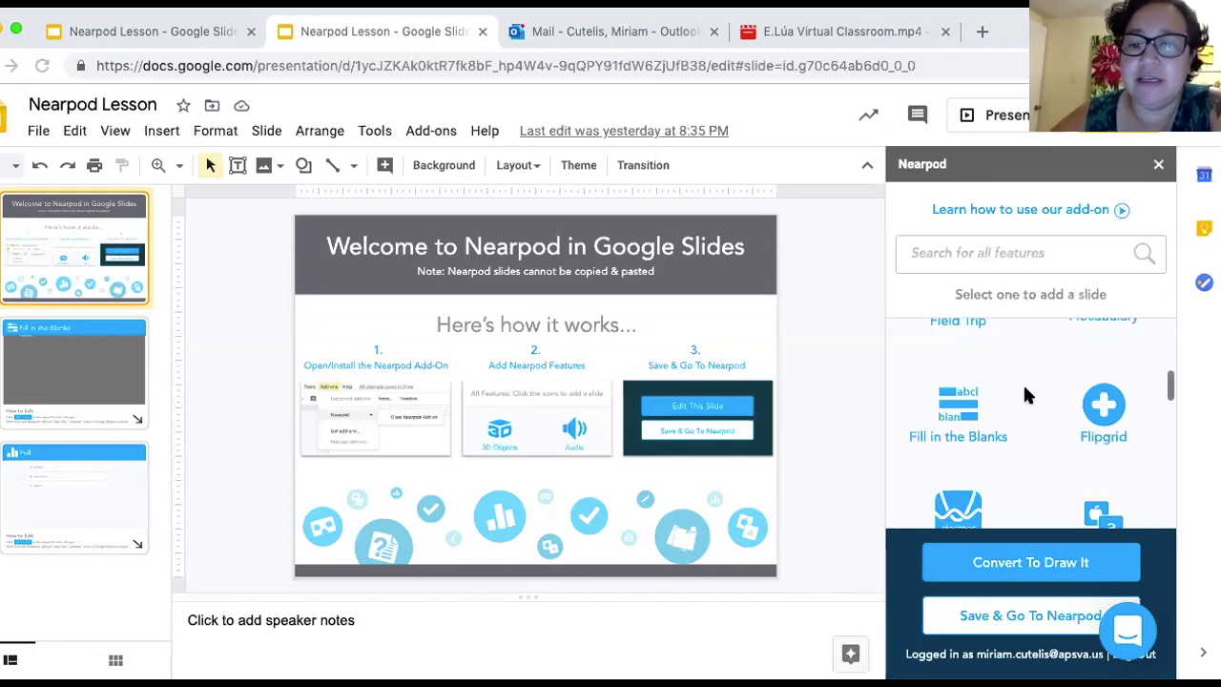
scroll(1025, 394, "down", 2)
scroll(1025, 394, "down", 2)
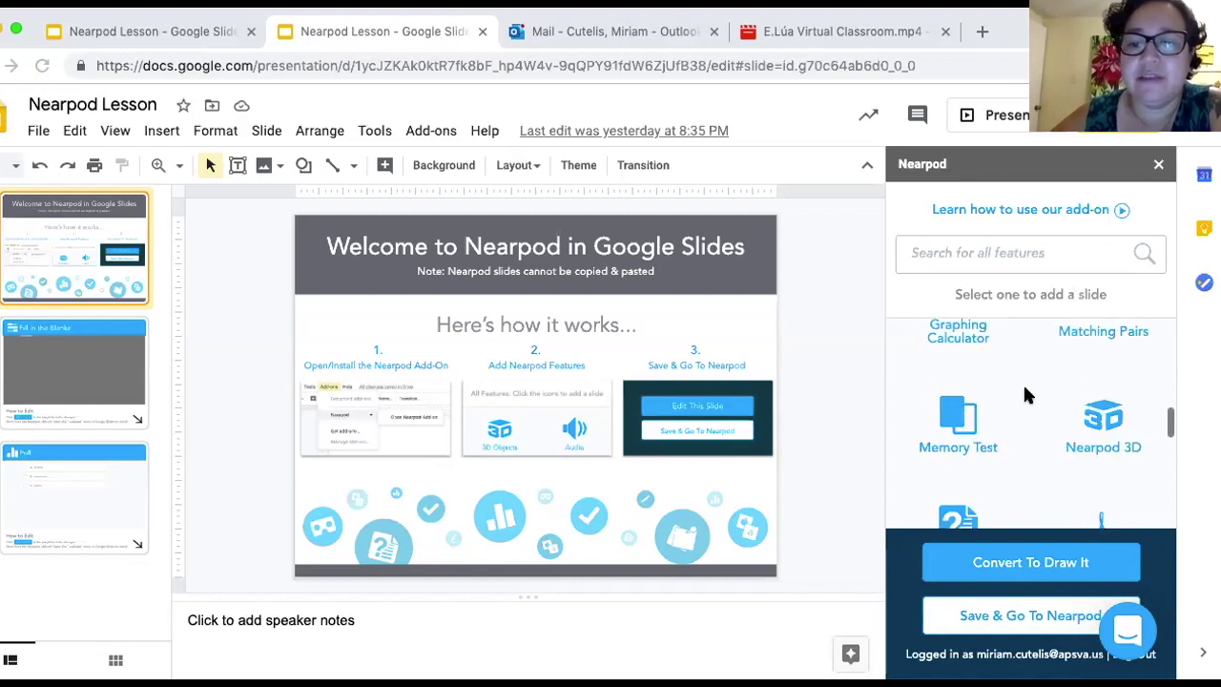
scroll(1026, 394, "down", 2)
scroll(1027, 394, "up", 1)
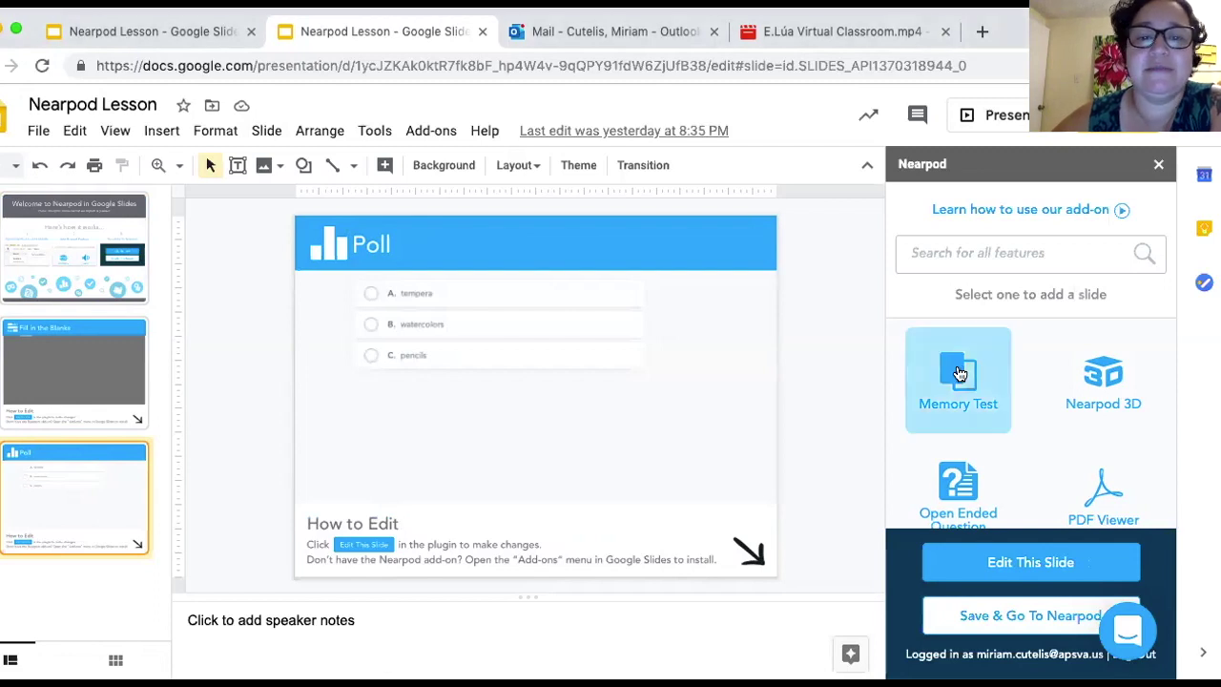
left_click(960, 374)
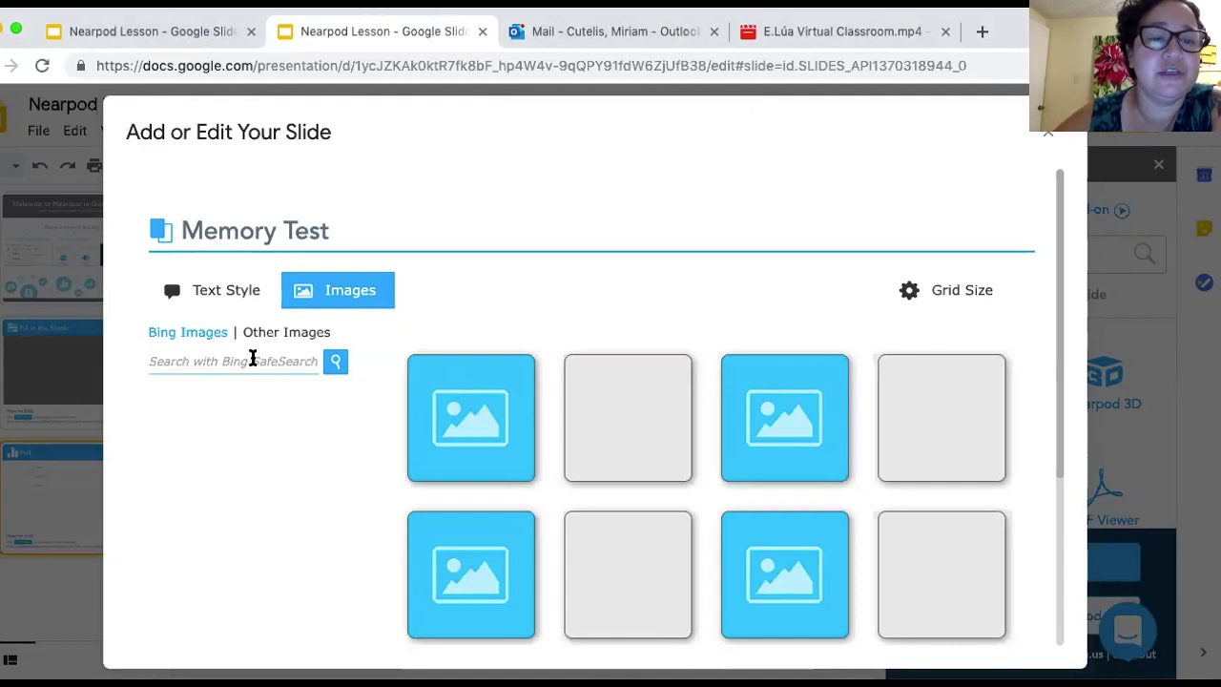
Search Bing images for "blue sky" and place the dark blue sky picture on the first card pair of the top row.
left_click(253, 361)
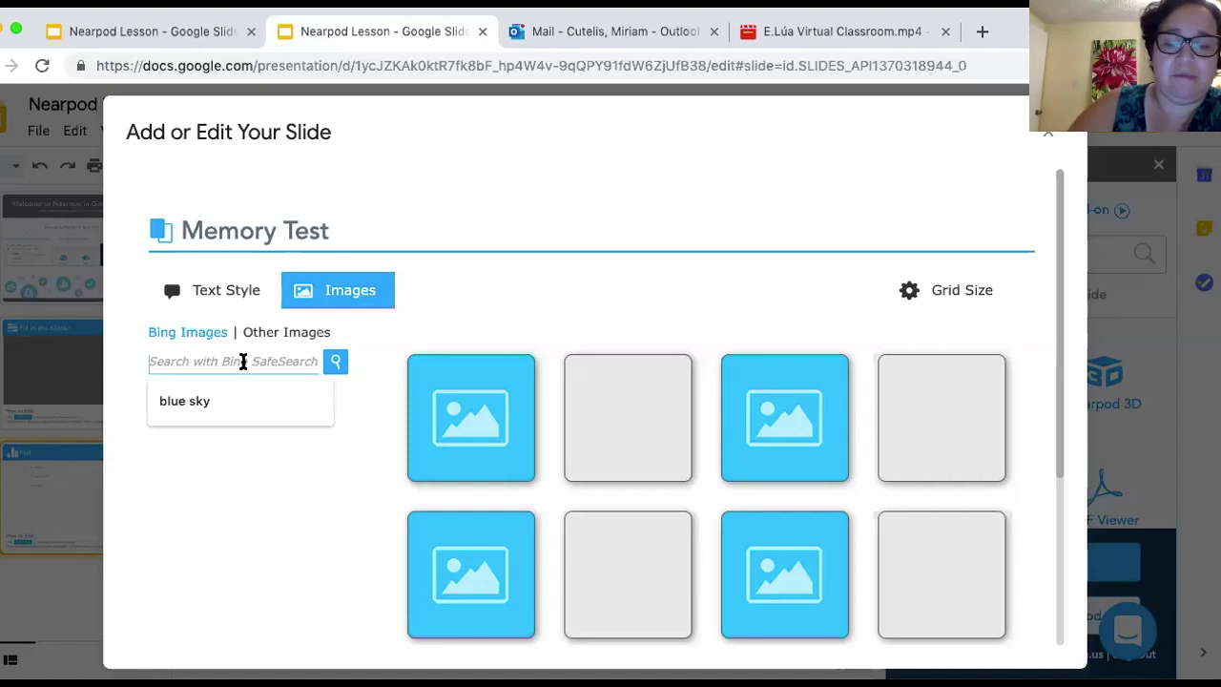
type("bl")
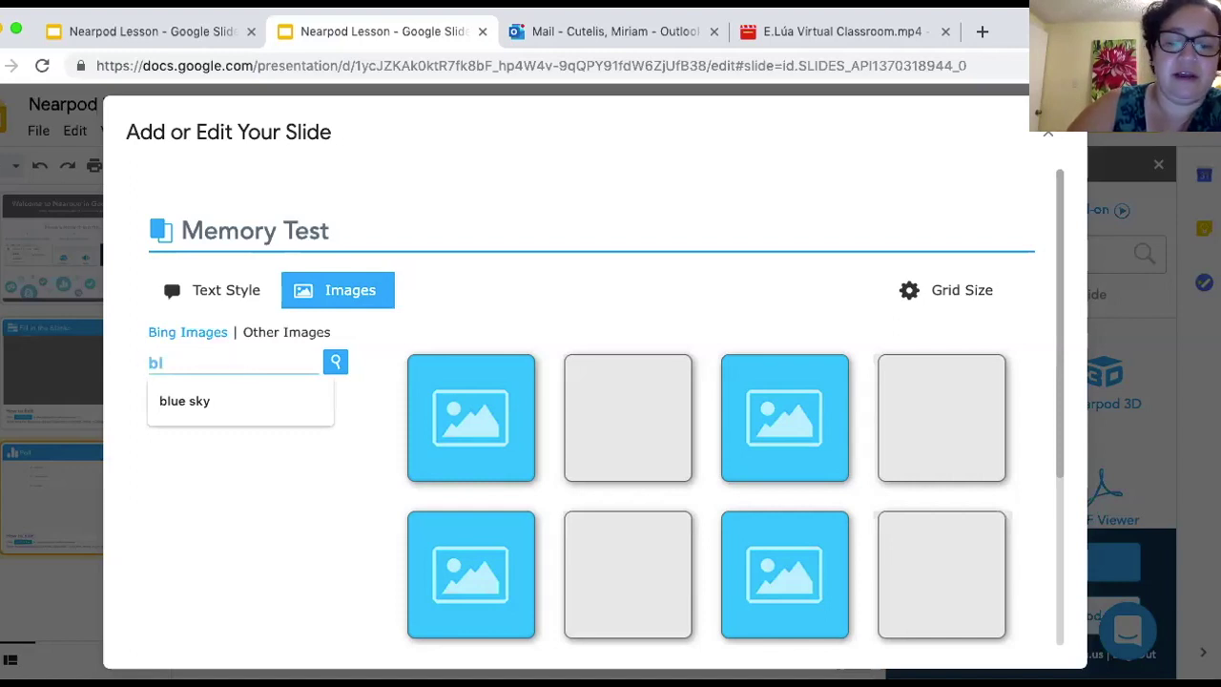
type("ue sk")
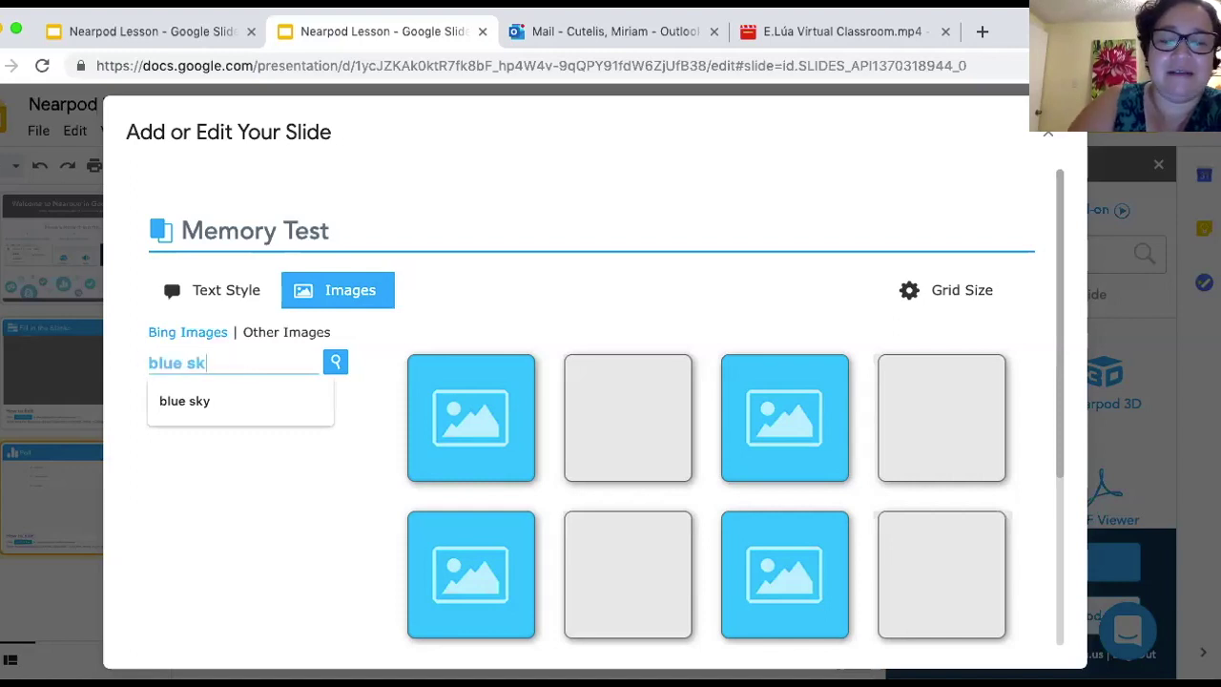
type("y")
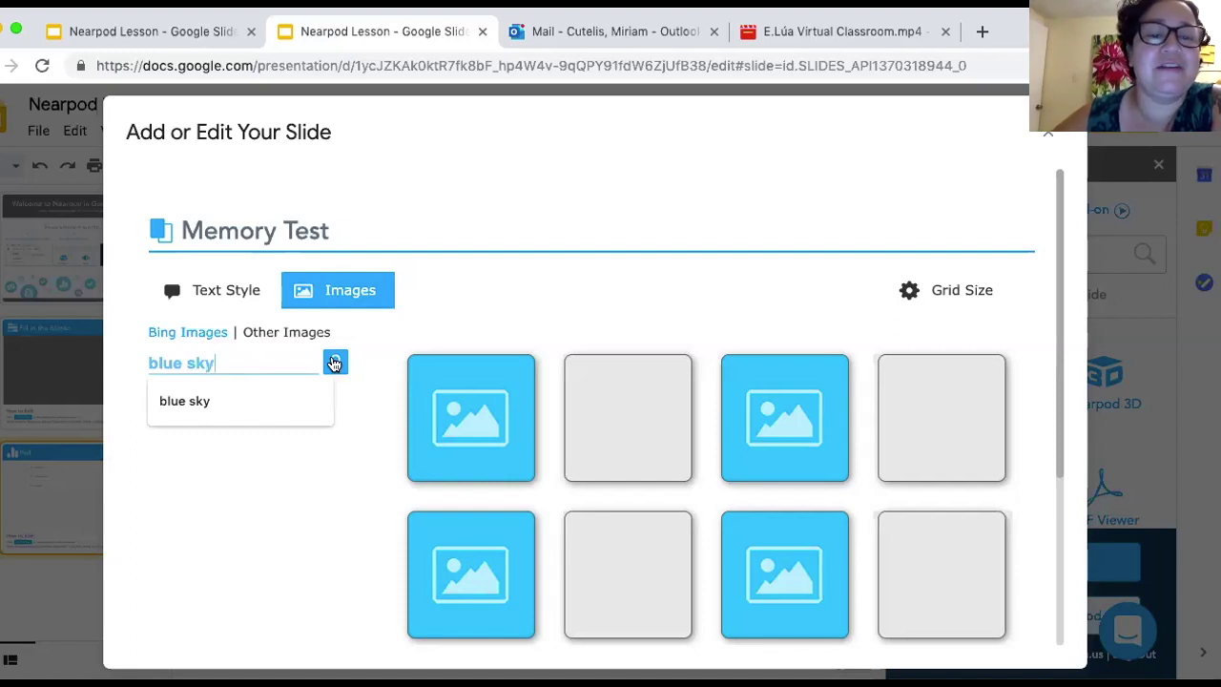
left_click(334, 362)
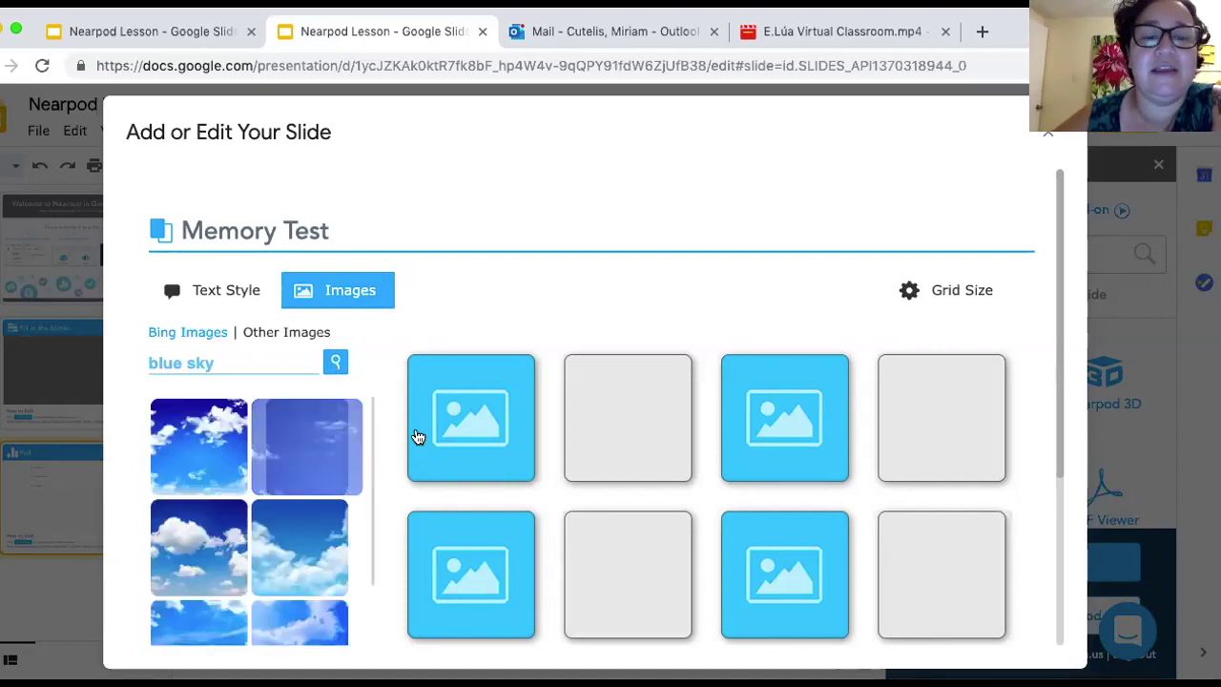
left_click_drag(470, 389, 457, 401)
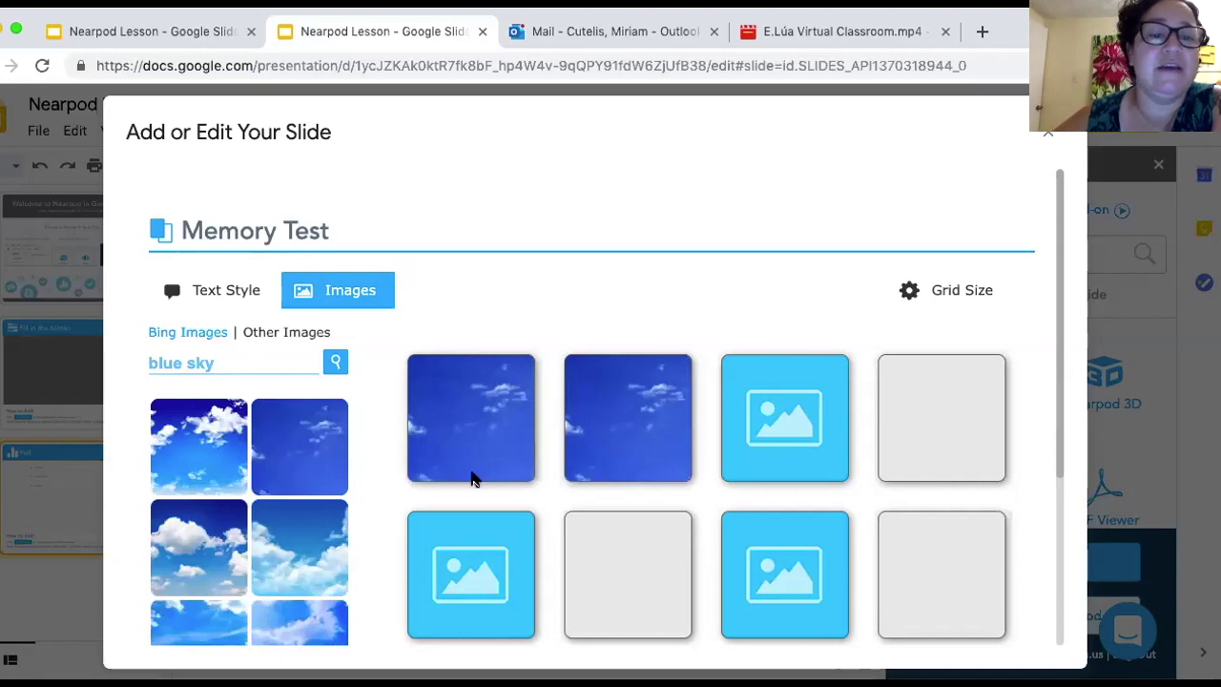
Search Bing images for "green grass" and place the grass-under-pale-sky picture on the first card pair of the second row.
left_click(246, 359)
left_click_drag(246, 359, 134, 363)
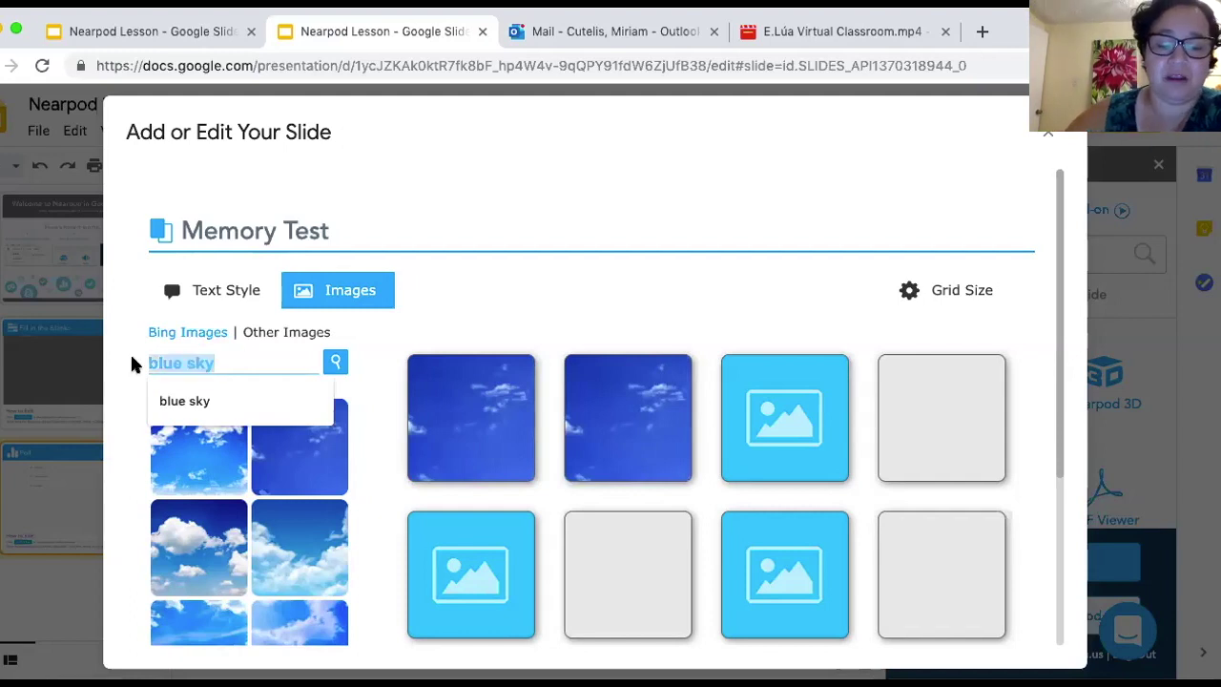
type("gree")
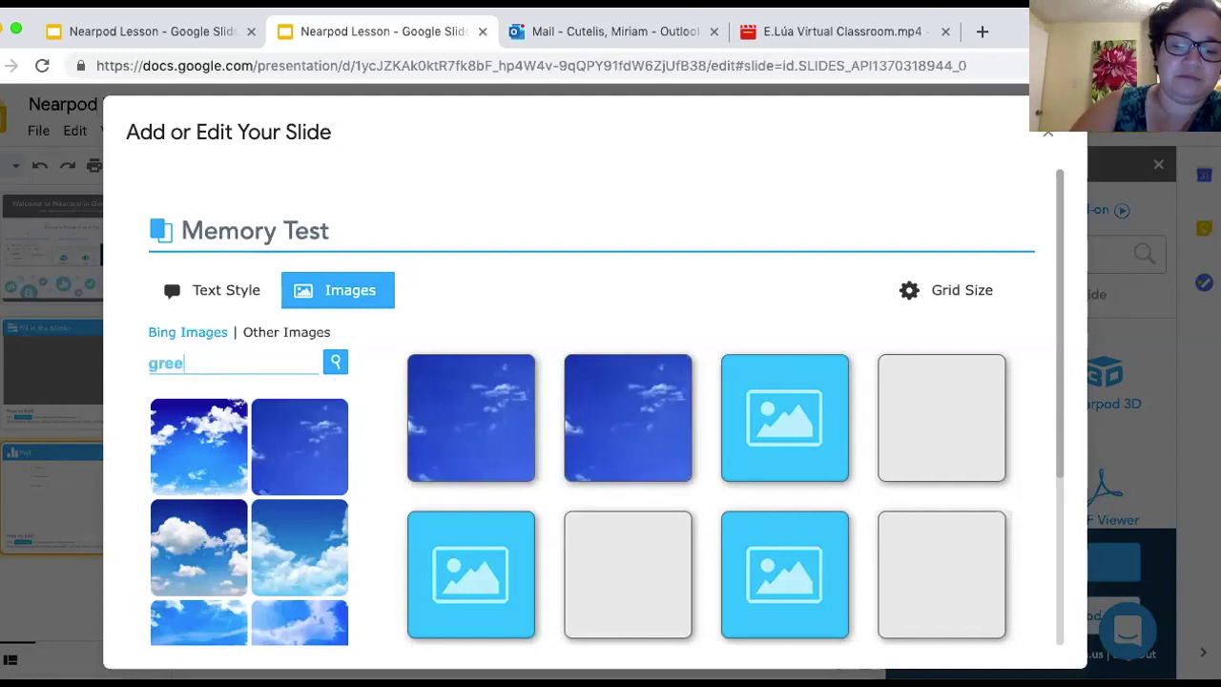
type("n grass")
key("Return")
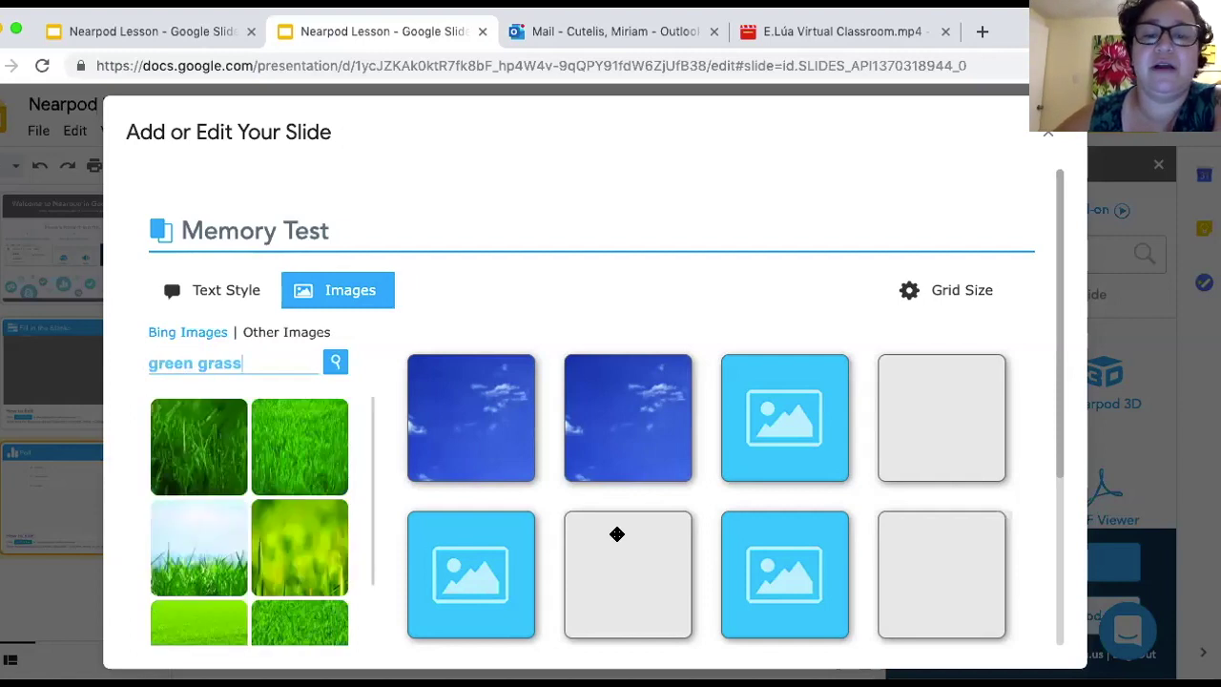
left_click_drag(617, 534, 623, 578)
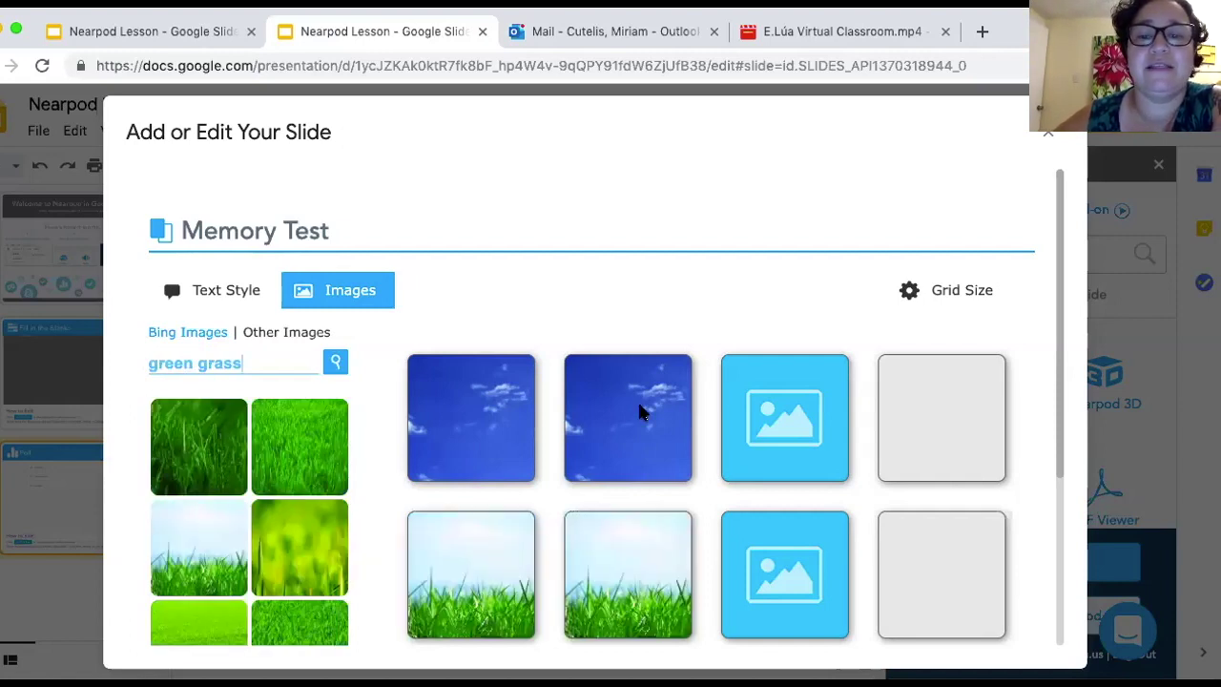
Search Bing images for "red heart" and place a heart picture on the second card pair of the top row.
scroll(770, 415, "down", 3)
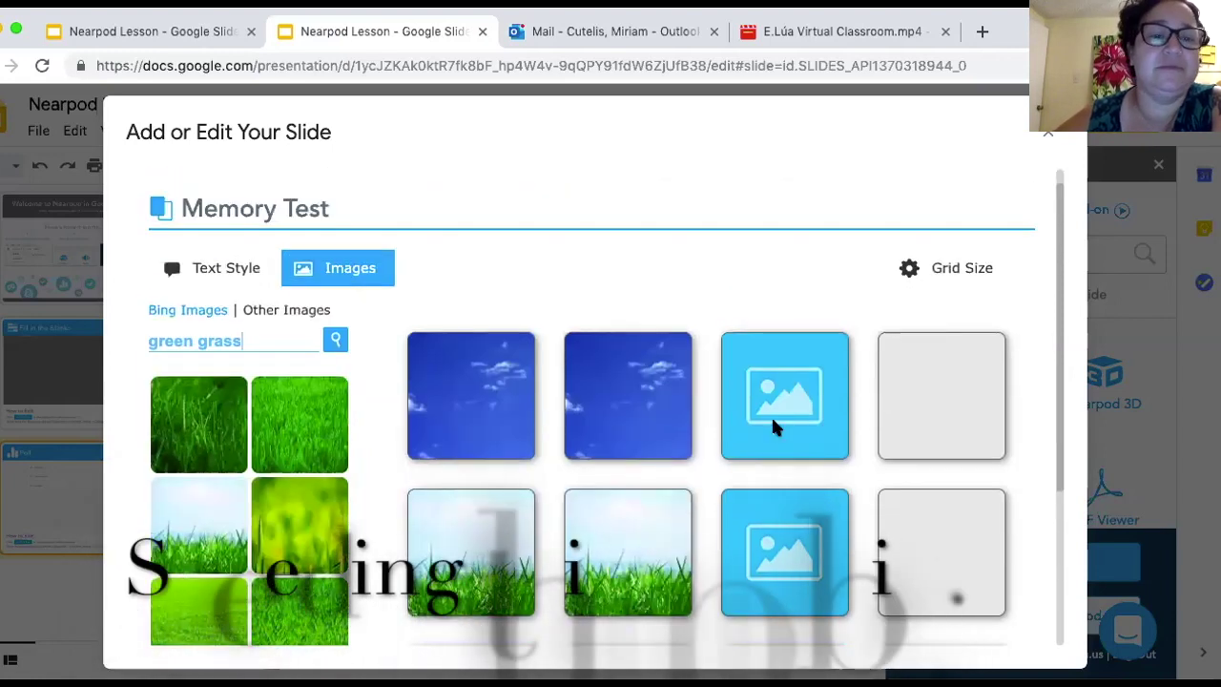
left_click_drag(243, 198, 126, 196)
type("red heart")
left_click(335, 197)
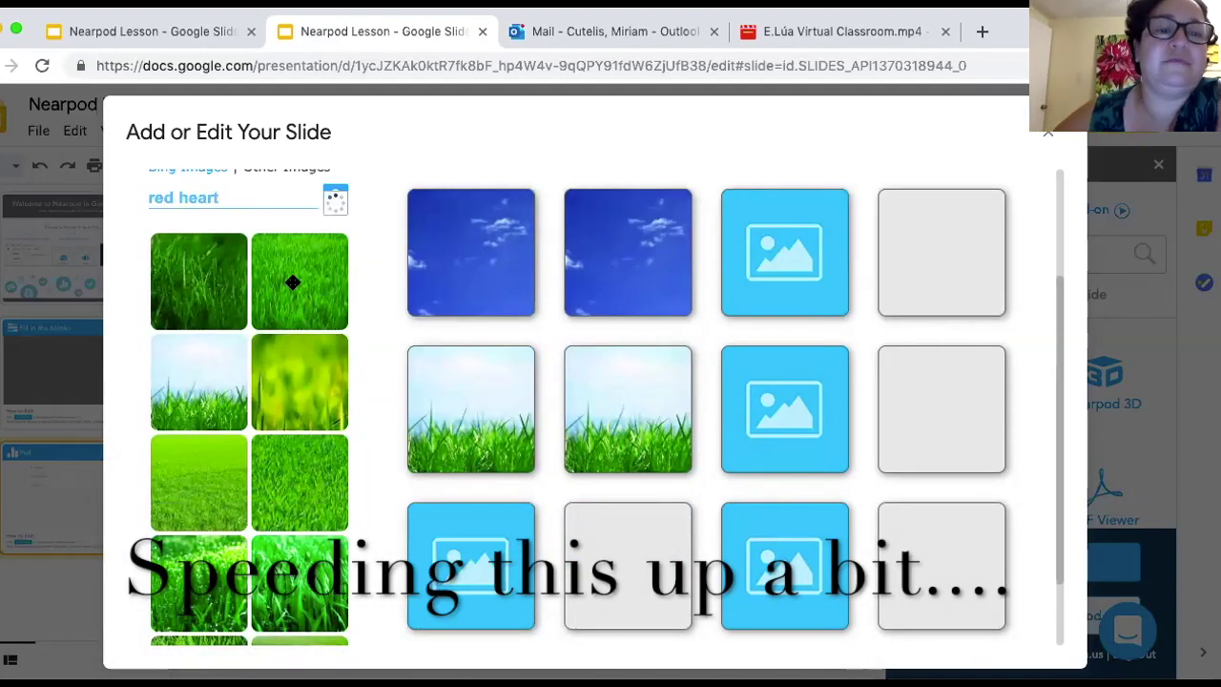
left_click_drag(300, 291, 959, 239)
Search Bing images for "ourple flower" and place the daisy-like flower on the second card pair of the second row.
key("BackSpace")
key("BackSpace")
key("BackSpace")
key("BackSpace")
key("BackSpace")
key("BackSpace")
key("BackSpace")
key("BackSpace")
key("BackSpace")
type("ou")
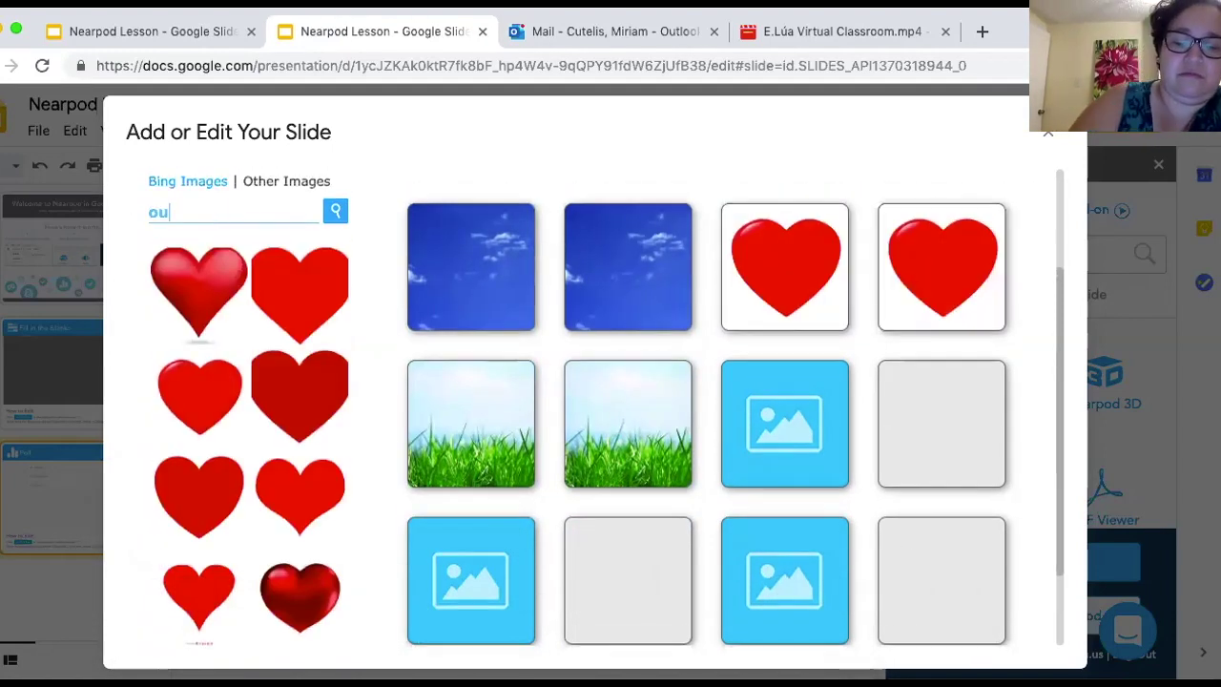
type("rple flower")
left_click(335, 211)
left_click_drag(299, 296, 942, 424)
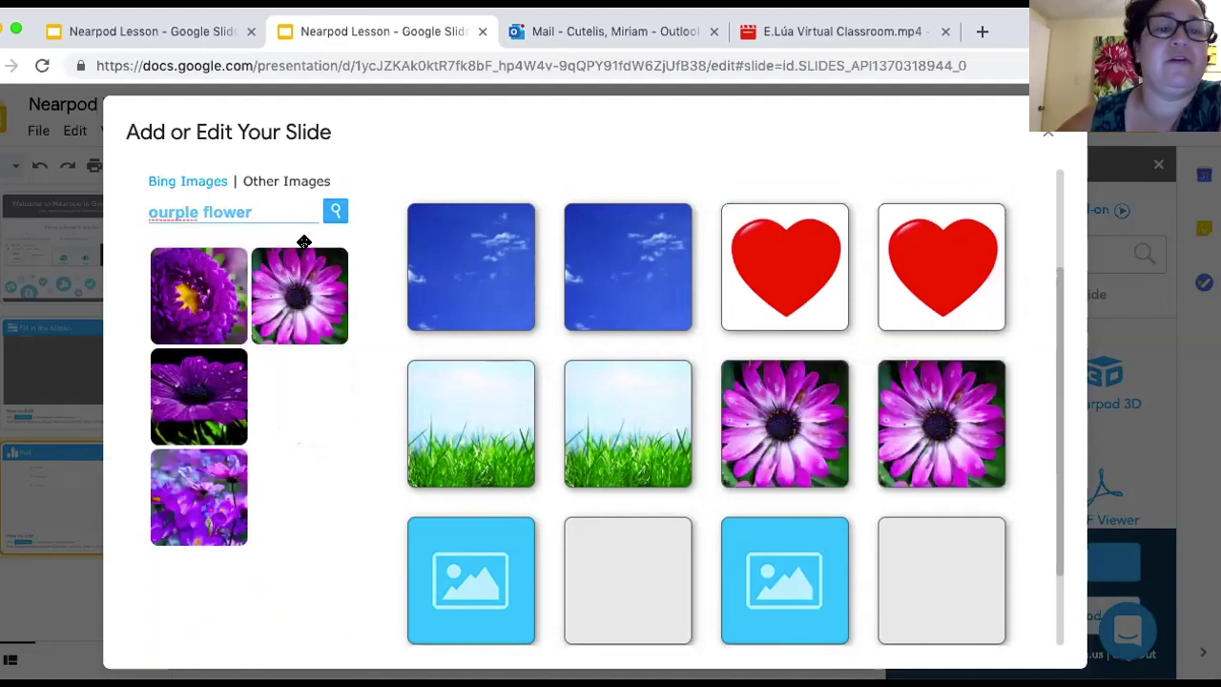
Search Bing images for "white clouds" and place the violet-toned cloud picture on the second card pair of the third row.
left_click_drag(251, 212, 115, 213)
type("white clouds")
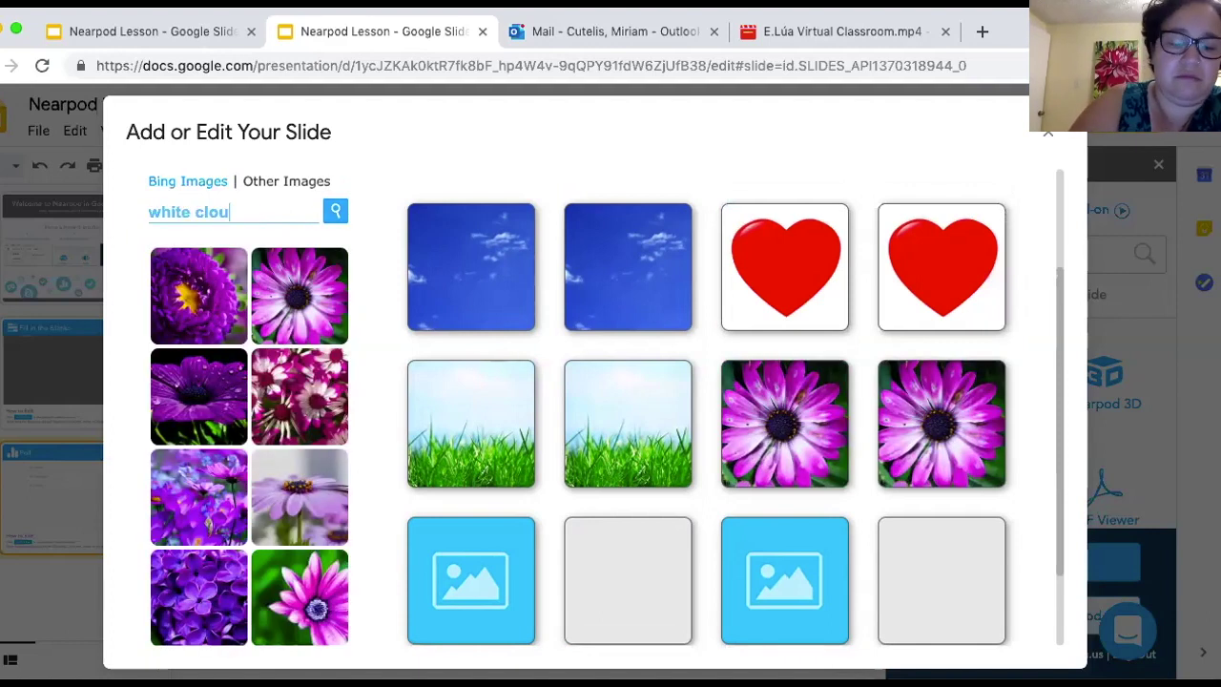
key("Return")
left_click_drag(222, 603, 779, 590)
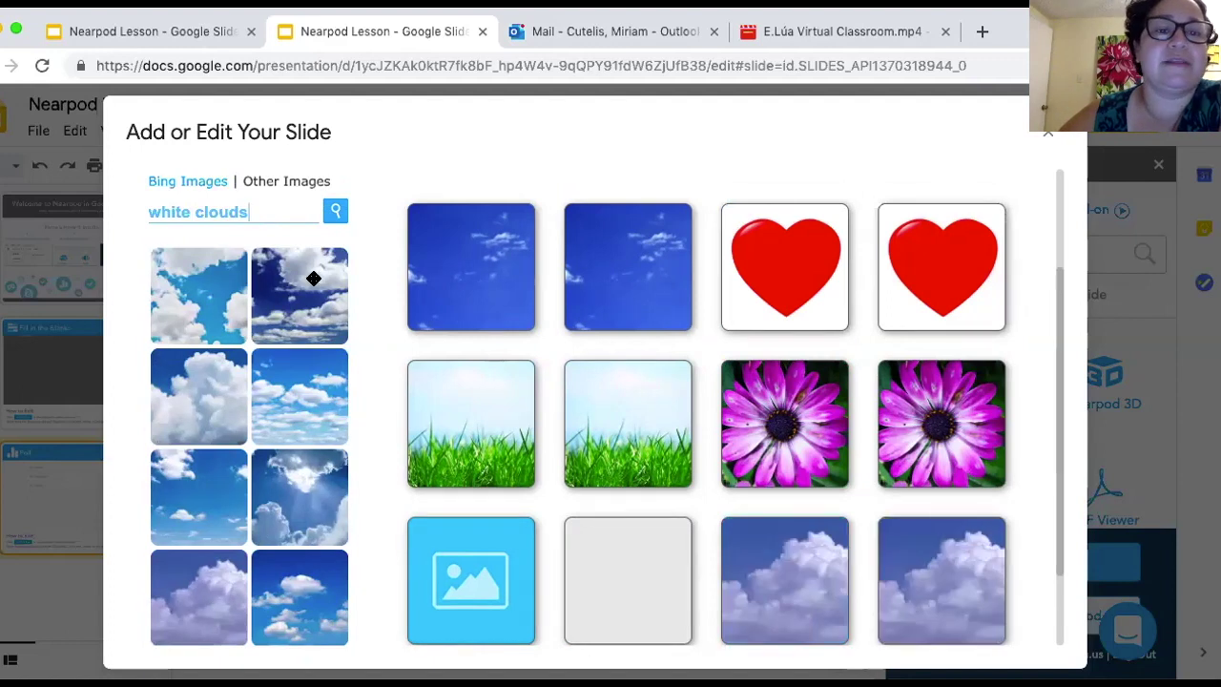
Search Bing images for "orange fruit", place an orange picture on the last empty card pair, and finish the Memory Test.
triple_click(237, 210)
type("orange fruit")
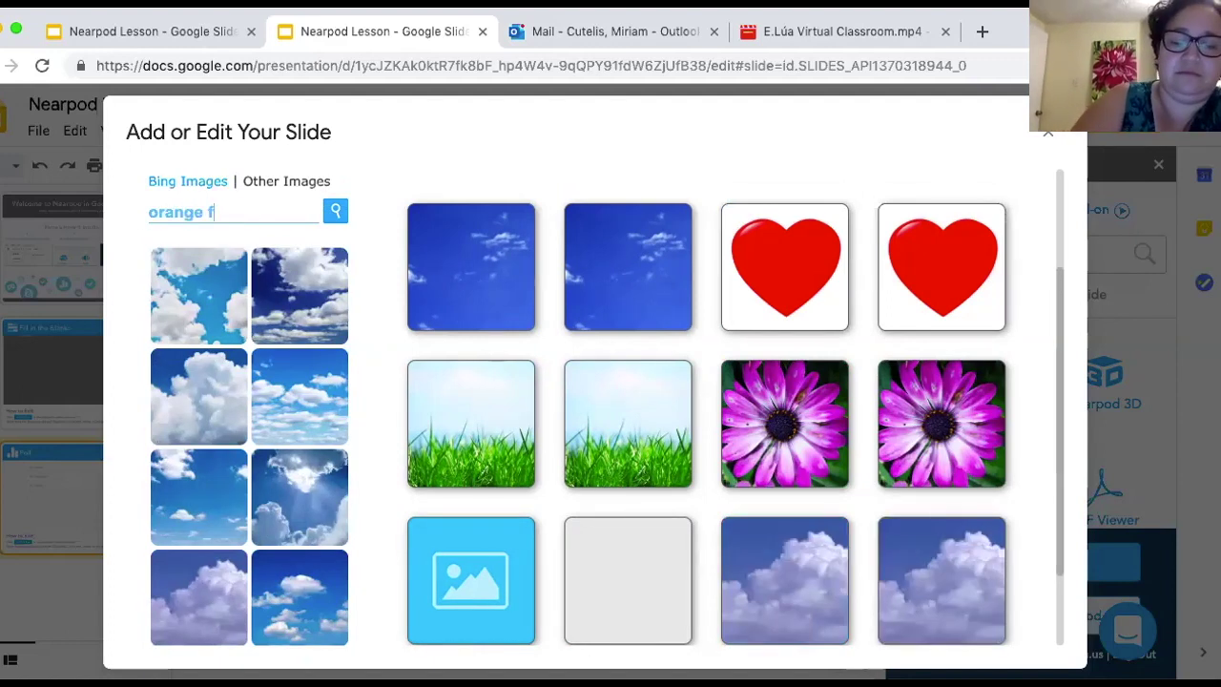
key("Return")
left_click_drag(196, 278, 645, 593)
scroll(681, 373, "down", 3)
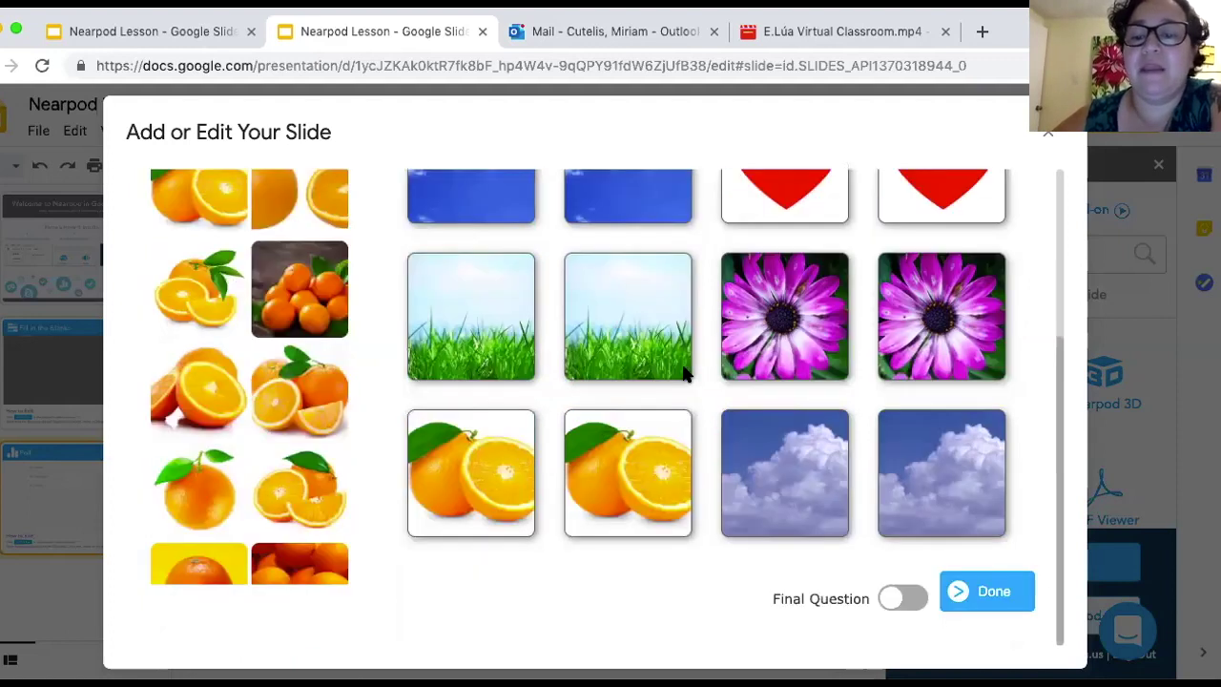
left_click(992, 592)
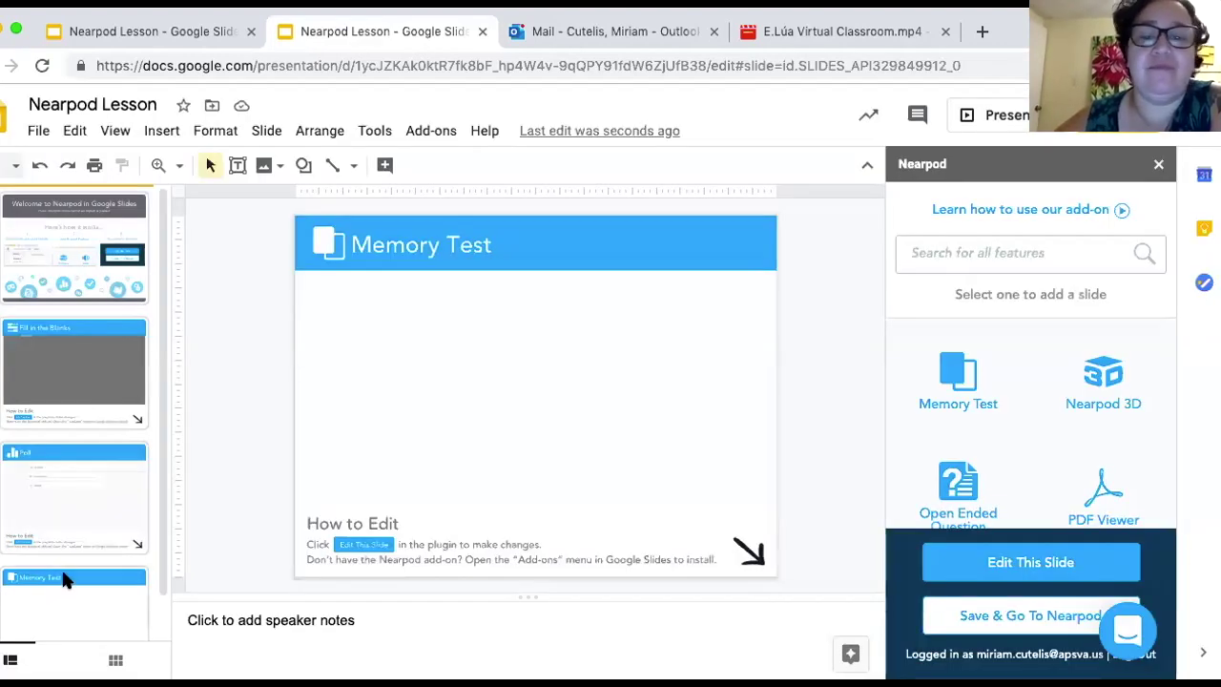
Move the Memory Test slide between the Fill in the Blanks and Poll slides.
scroll(64, 573, "down", 1)
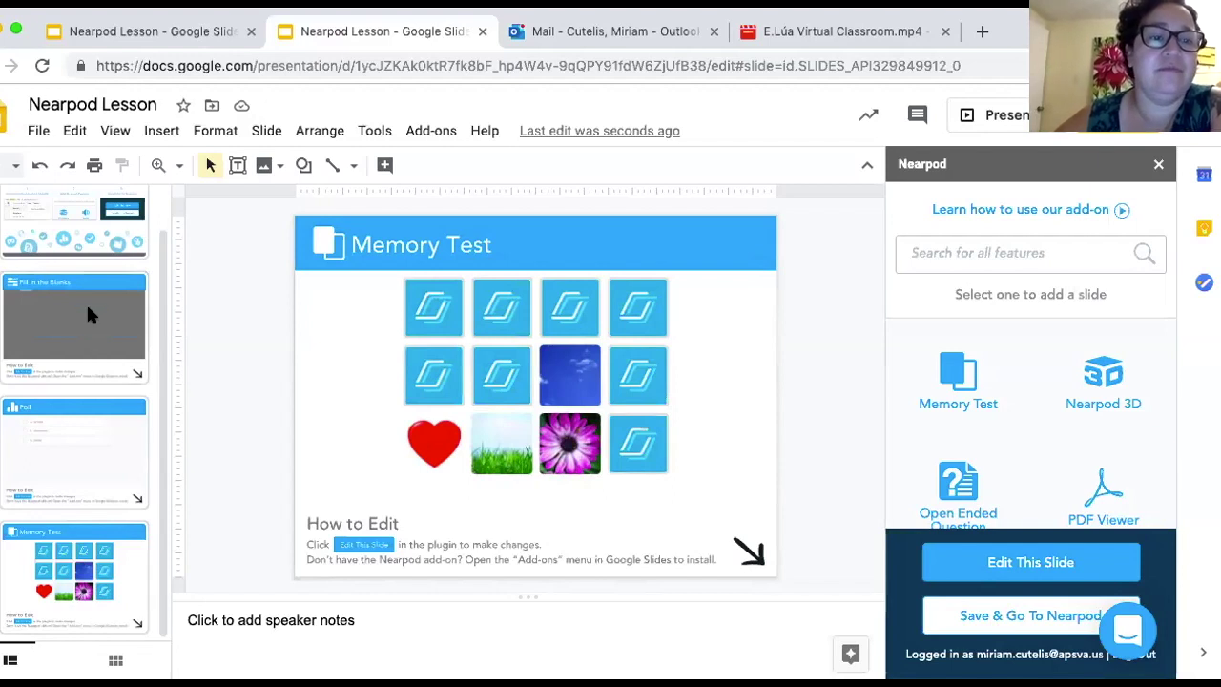
scroll(86, 301, "up", 1)
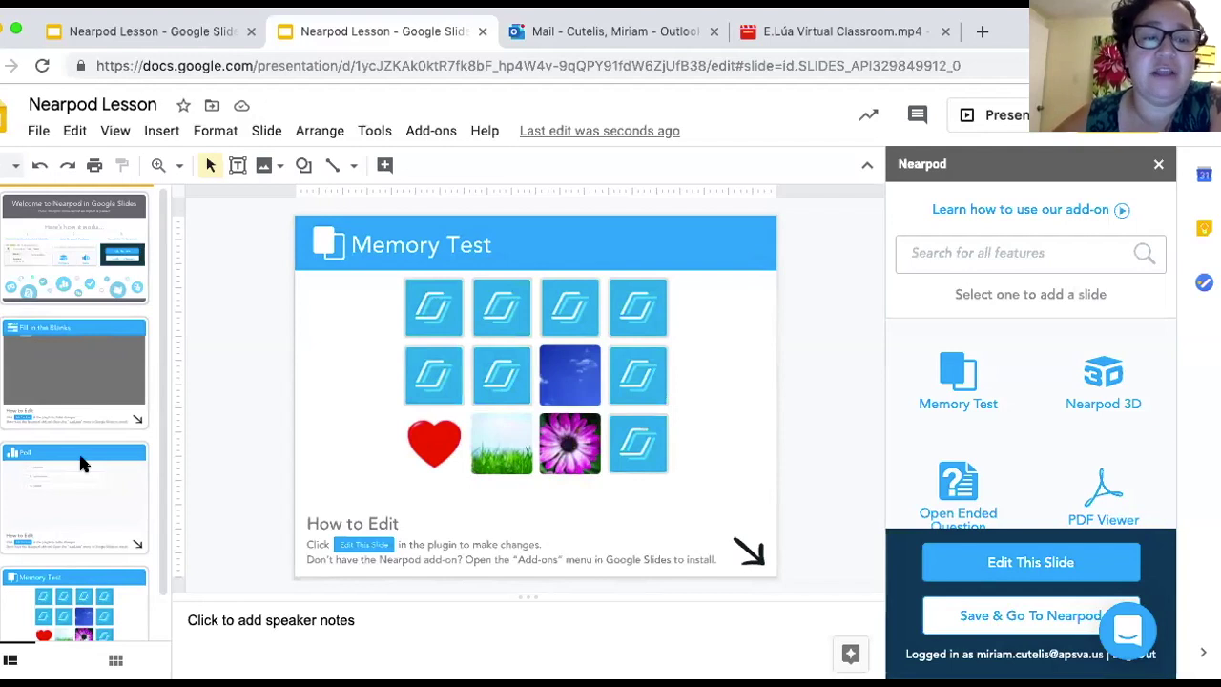
left_click(86, 553)
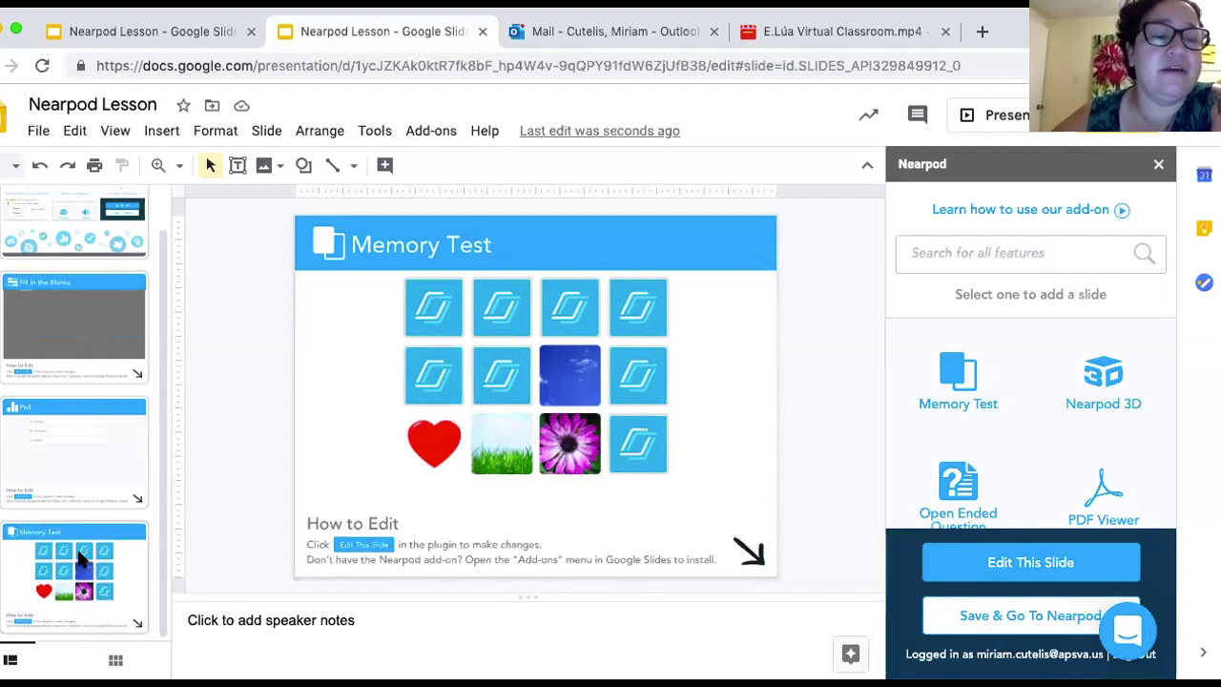
left_click(81, 560)
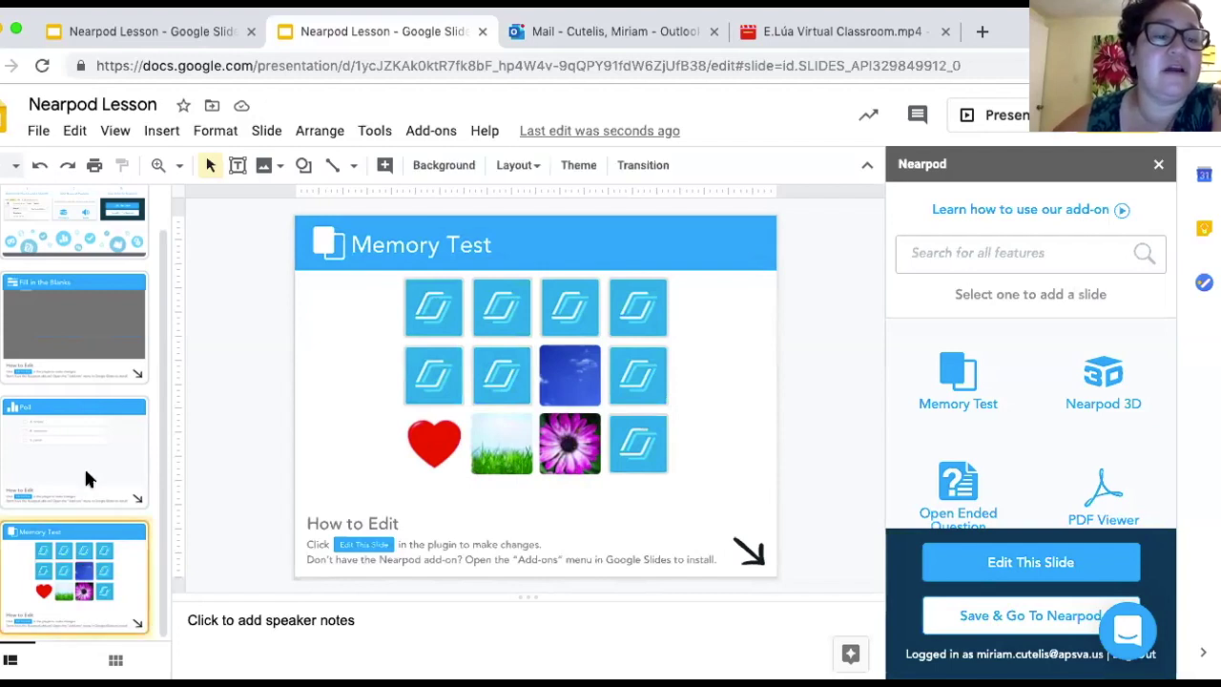
left_click_drag(79, 341, 76, 387)
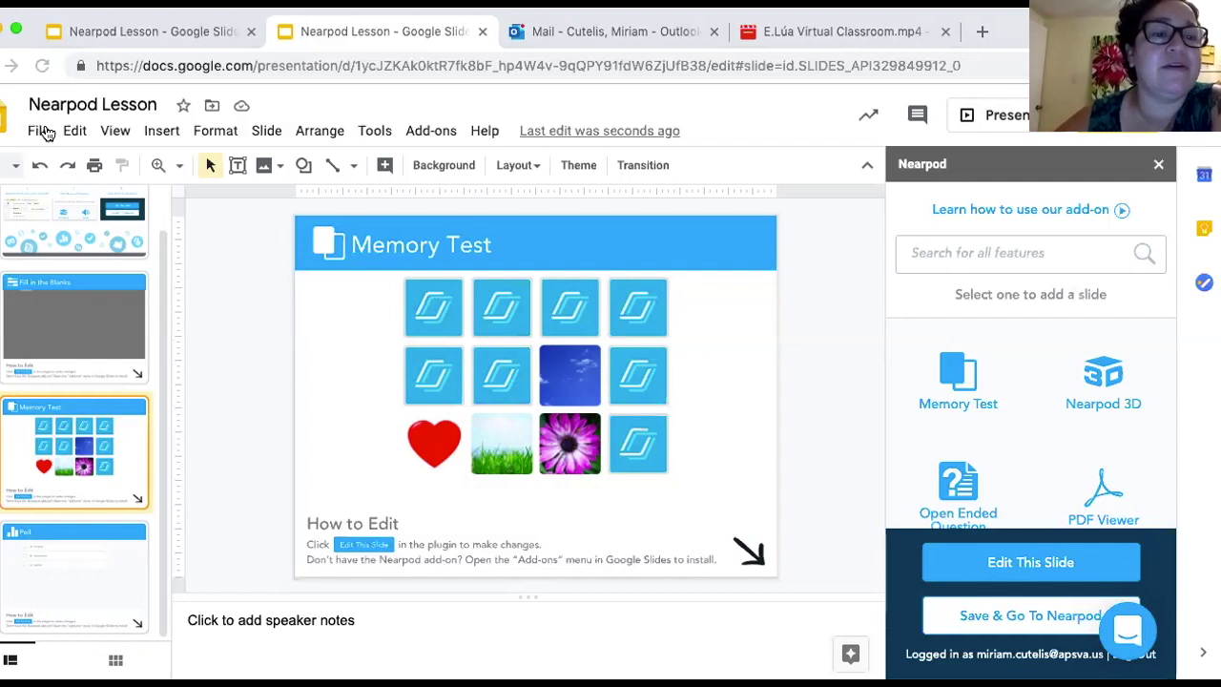
key("ctrl+alt+f")
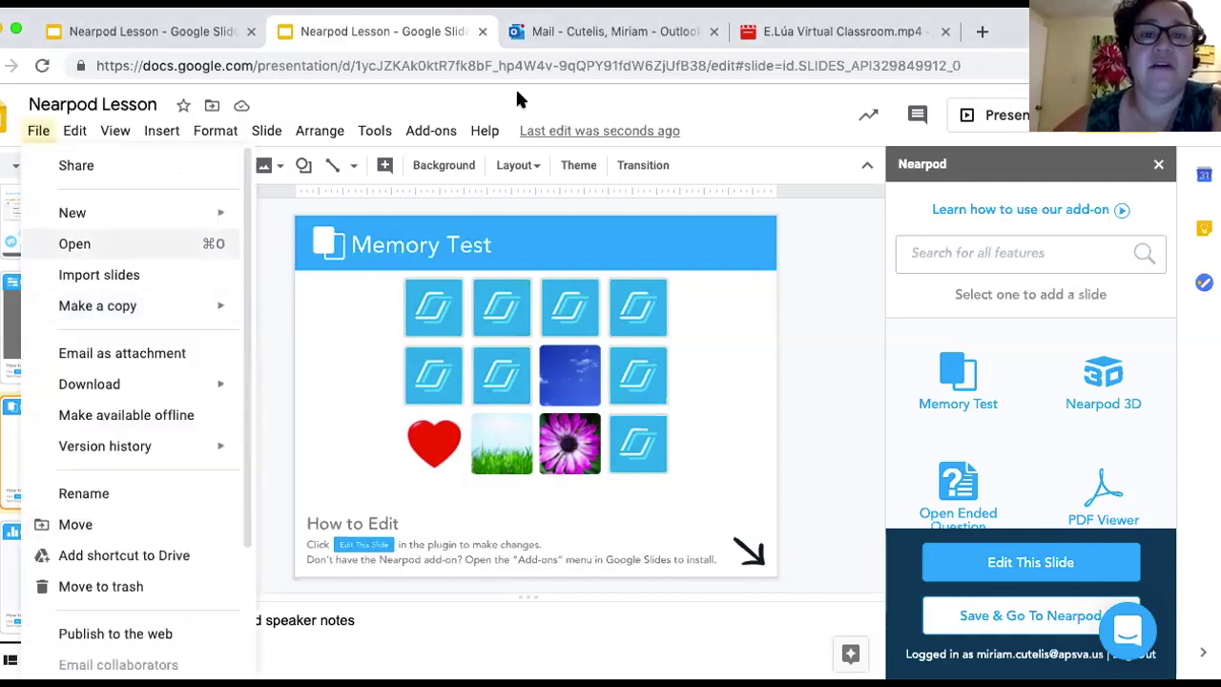
key("ctrl+alt+s")
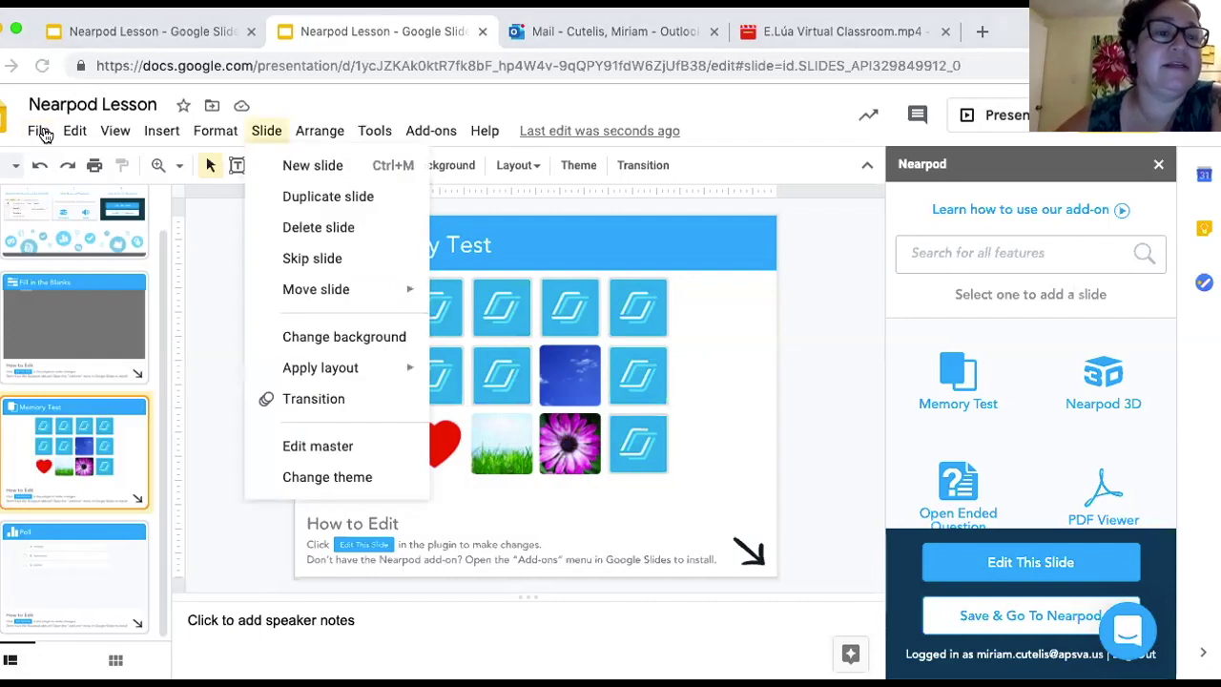
Duplicate the Memory Test slide and move the copy below the Poll slide at the end of the presentation.
key("Escape")
left_click(75, 131)
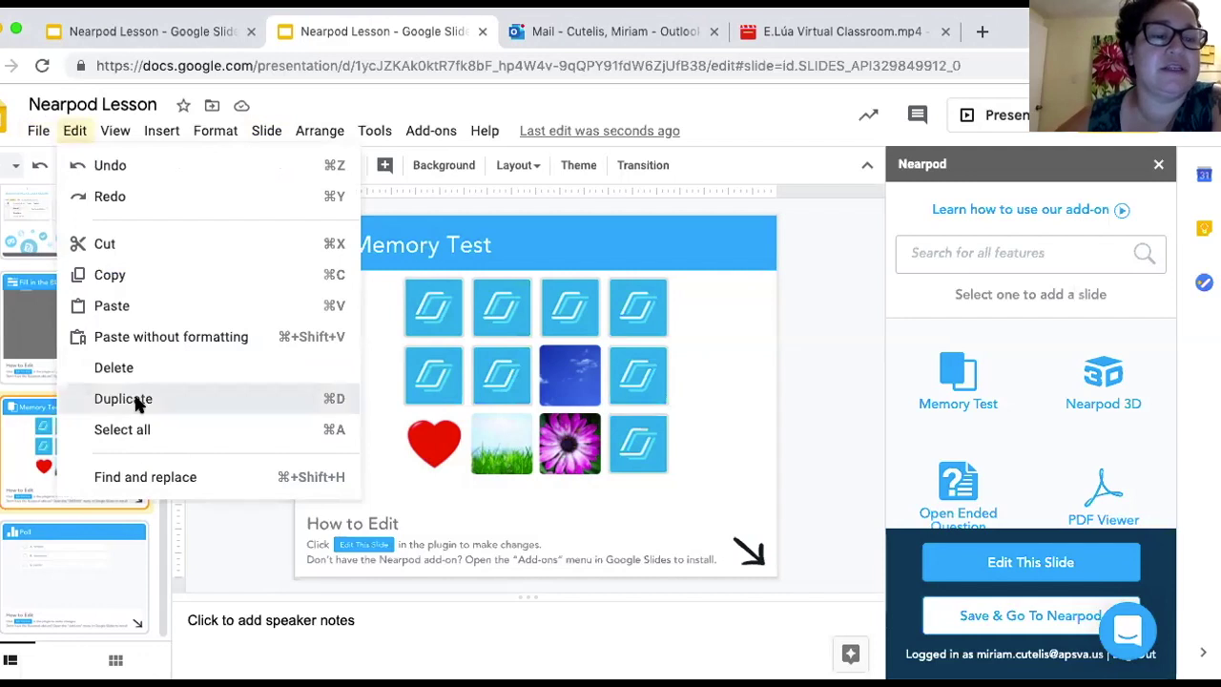
left_click(136, 400)
left_click_drag(131, 603, 89, 625)
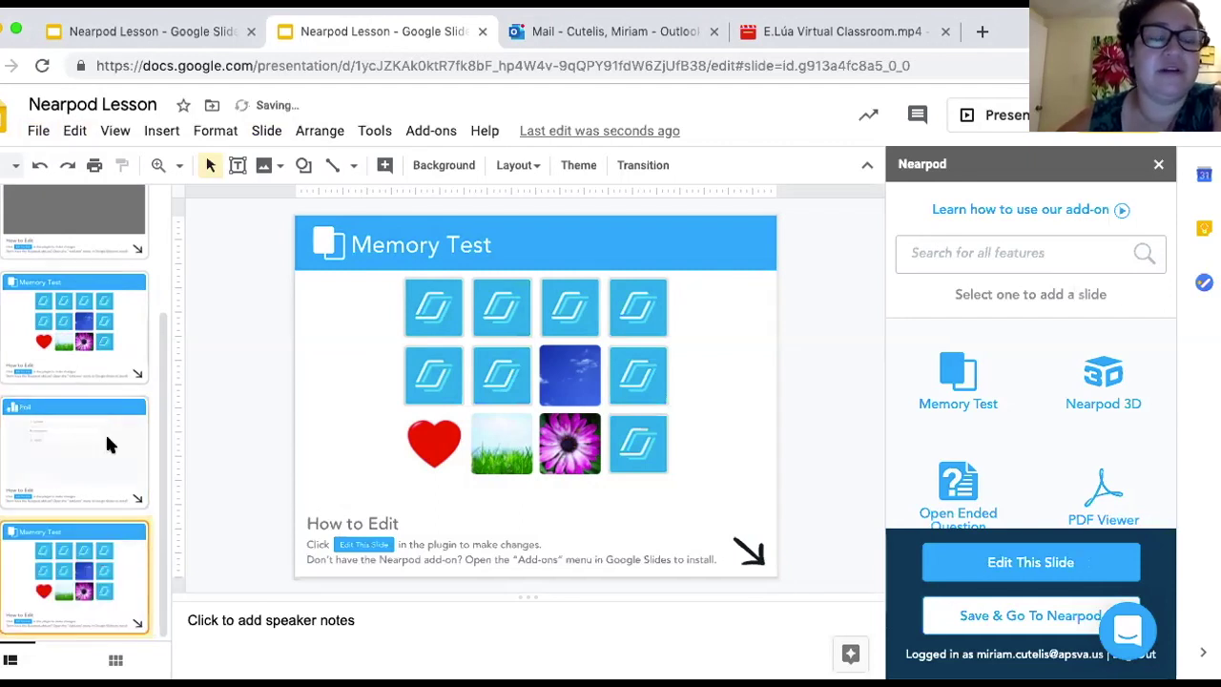
scroll(107, 445, "up", 2)
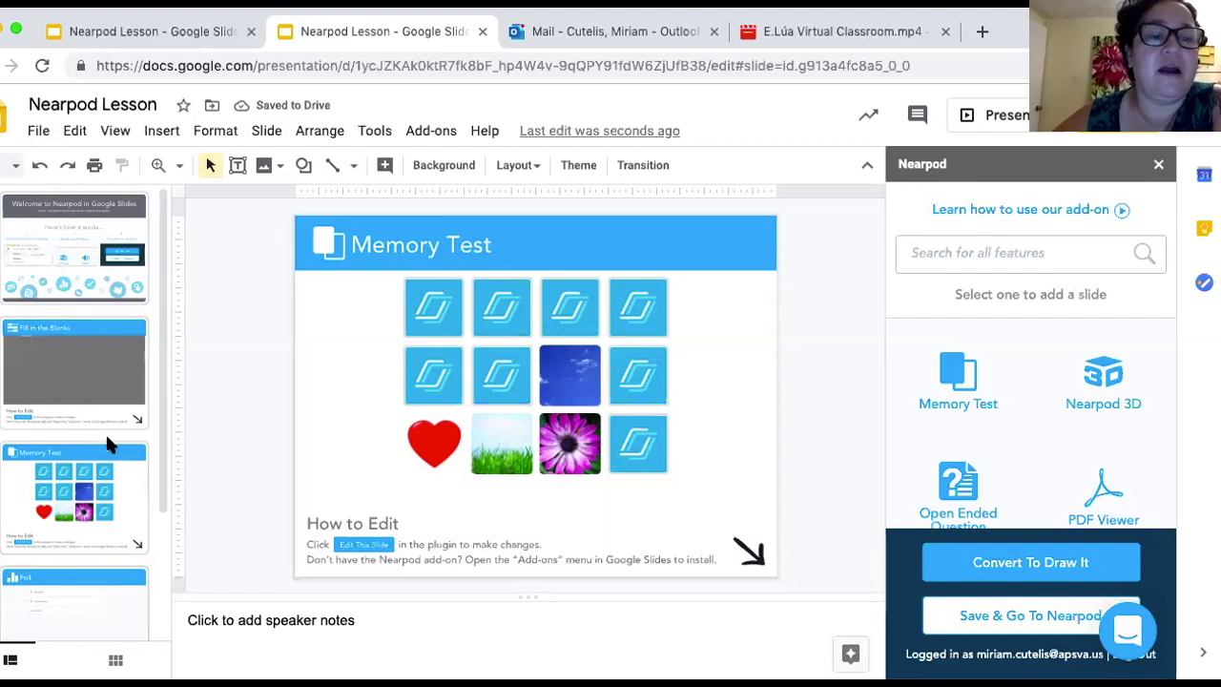
scroll(107, 445, "down", 2)
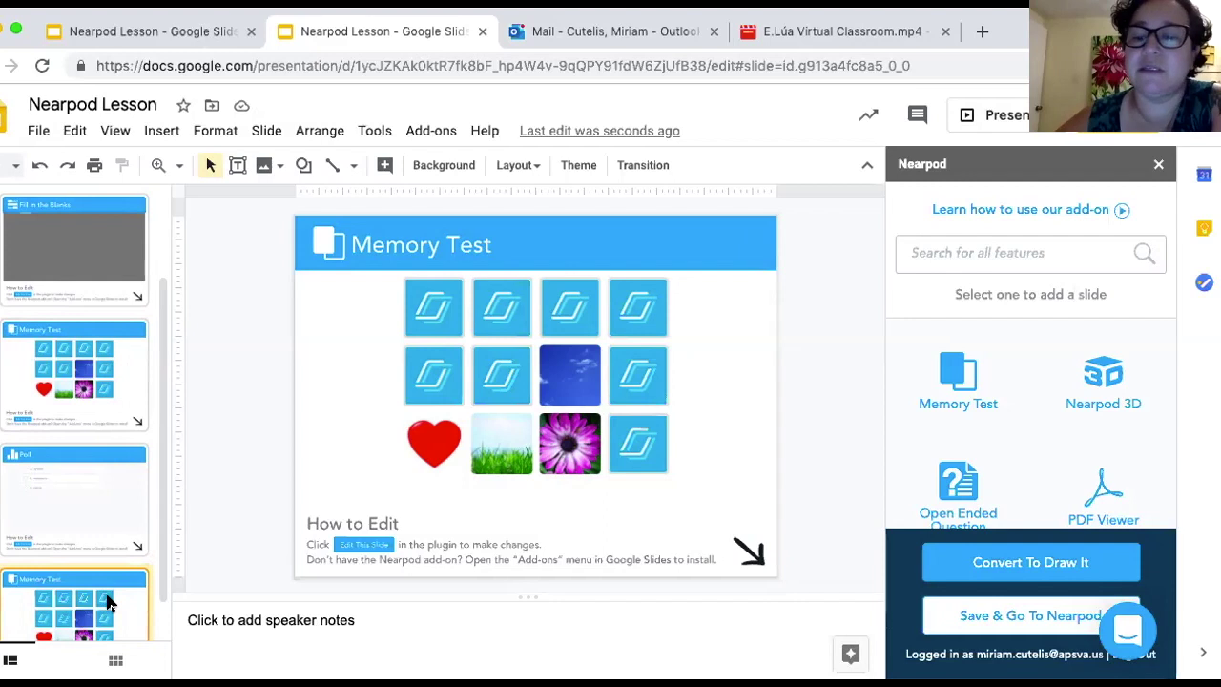
Browse the Nearpod add-on's activity types, including Poll, Quiz, Slideshow, Field Trip, Flipgrid and Matching Pairs.
left_click(988, 618)
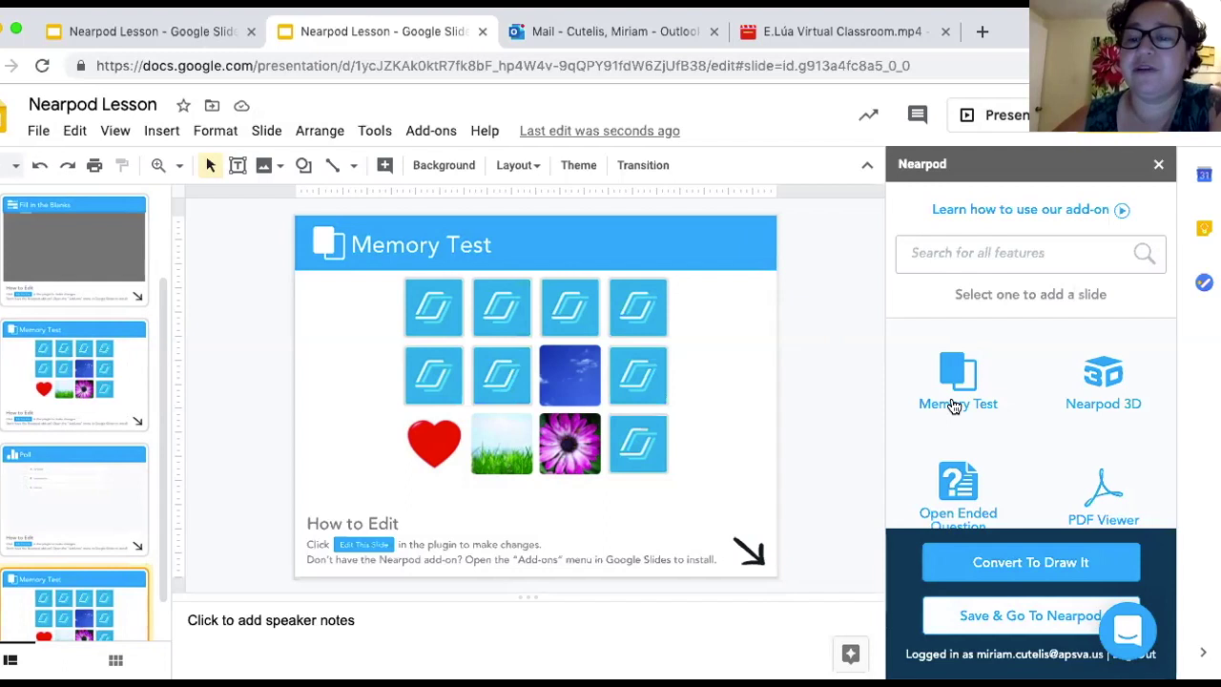
scroll(953, 407, "down", 2)
scroll(953, 408, "down", 1)
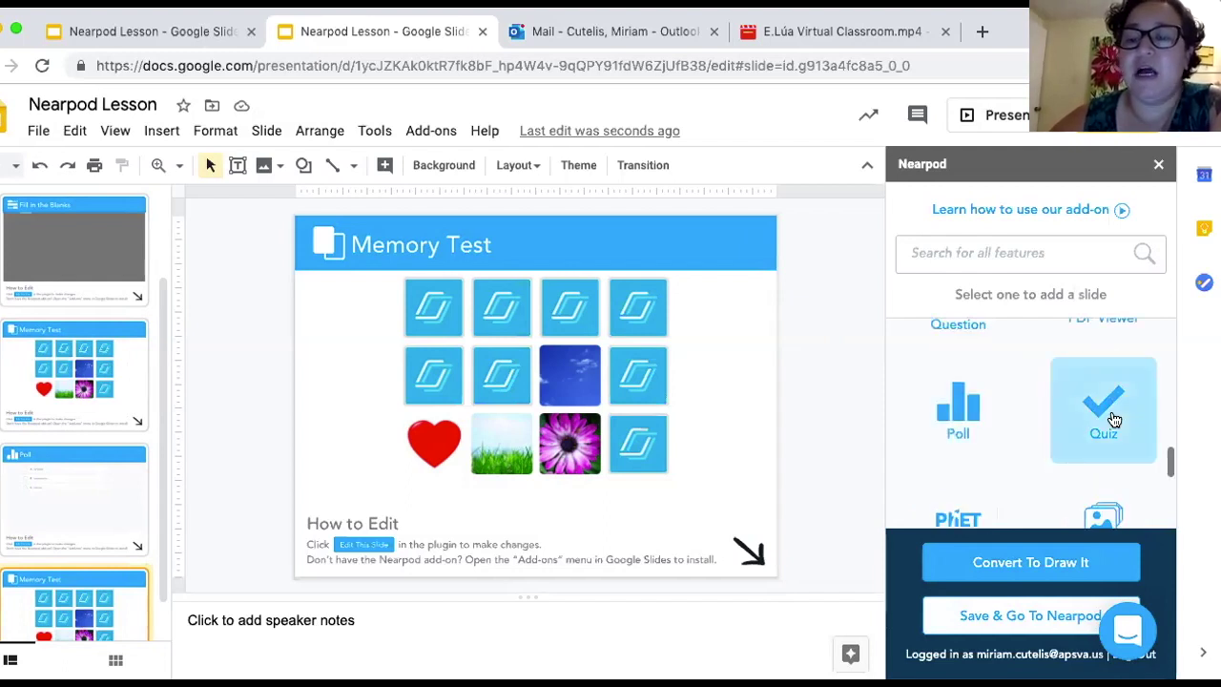
scroll(1114, 419, "down", 1)
scroll(1106, 465, "down", 1)
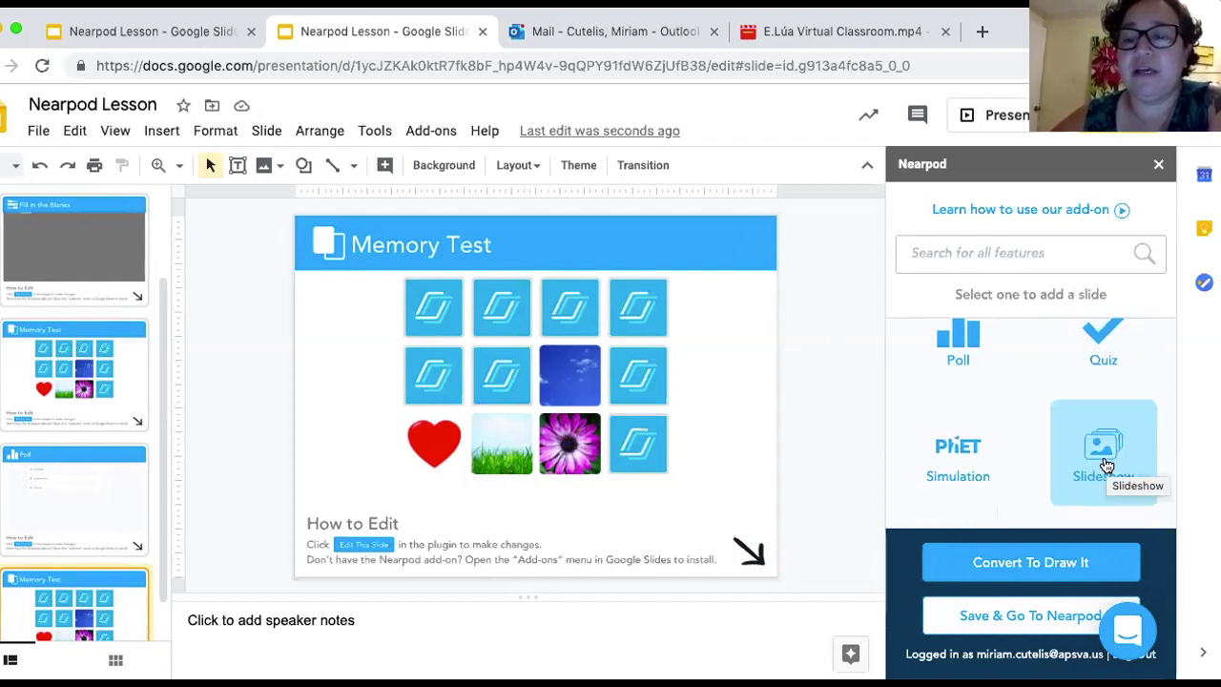
scroll(1106, 465, "up", 1)
scroll(1107, 466, "up", 1)
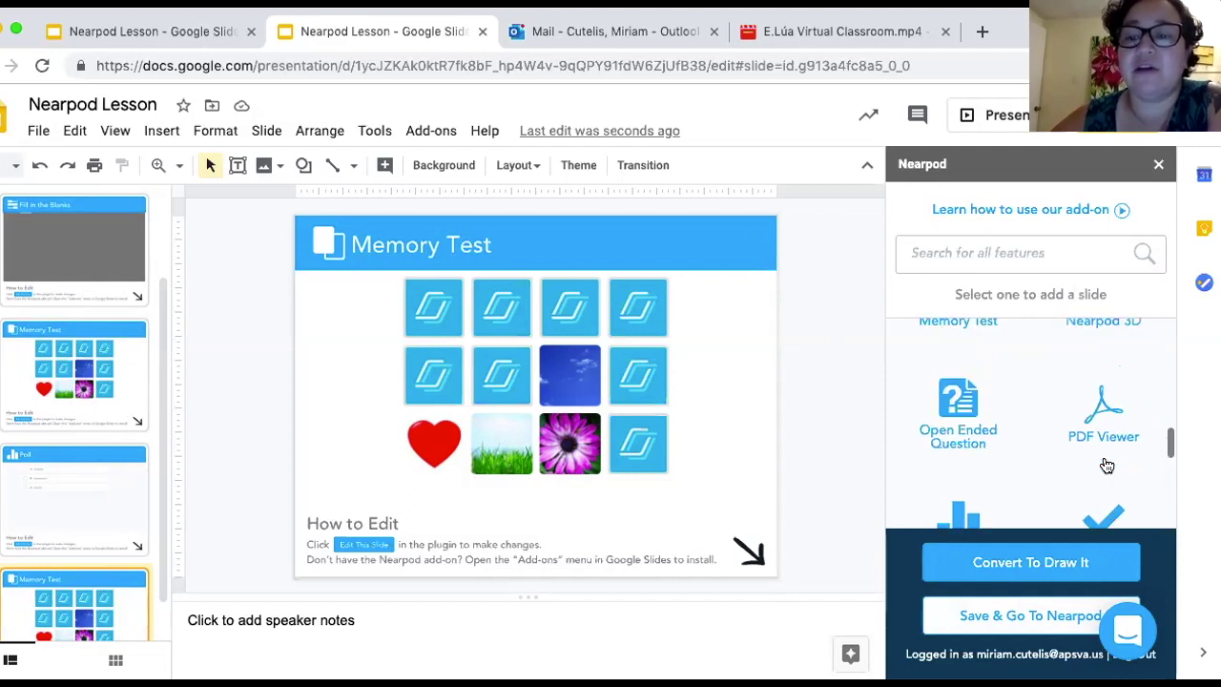
scroll(1106, 466, "up", 2)
scroll(1107, 466, "up", 2)
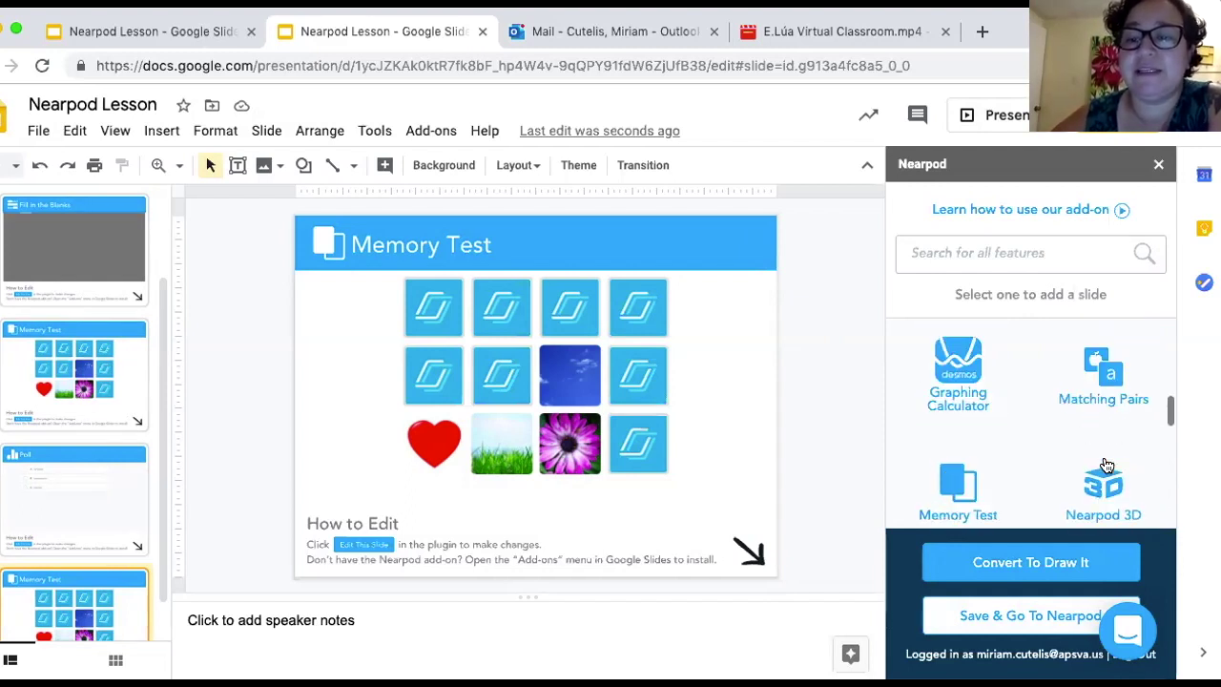
scroll(1106, 466, "up", 4)
scroll(1106, 465, "down", 1)
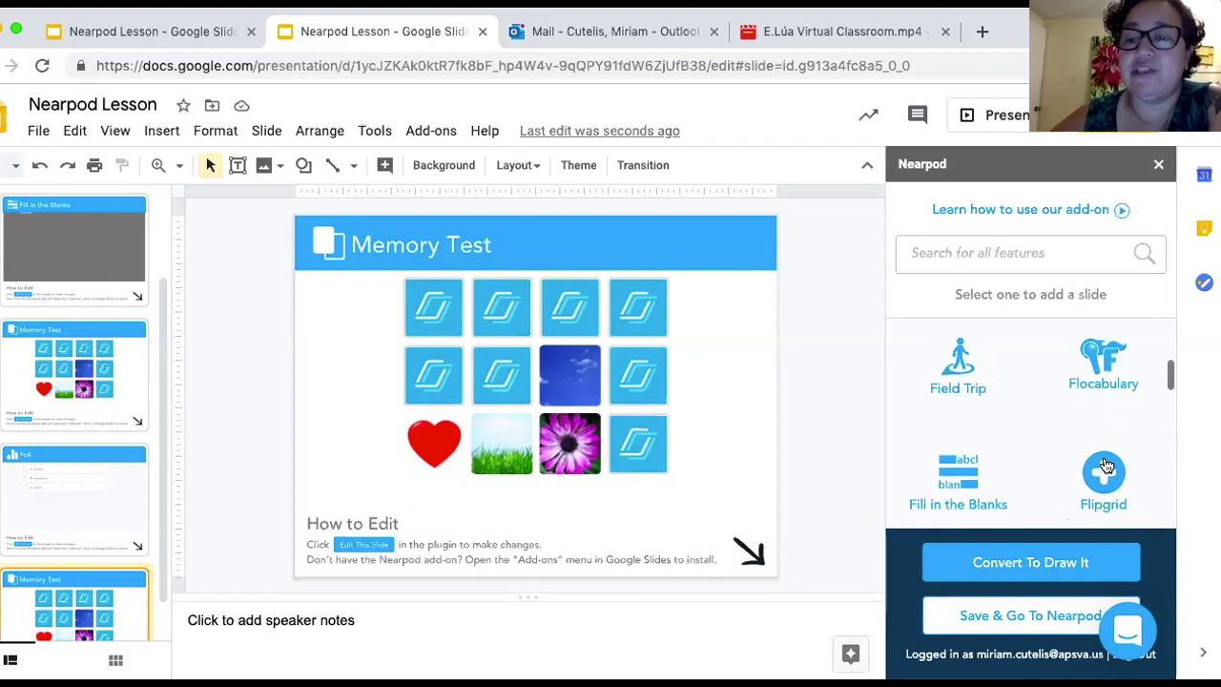
scroll(1106, 465, "down", 1)
scroll(1106, 465, "down", 2)
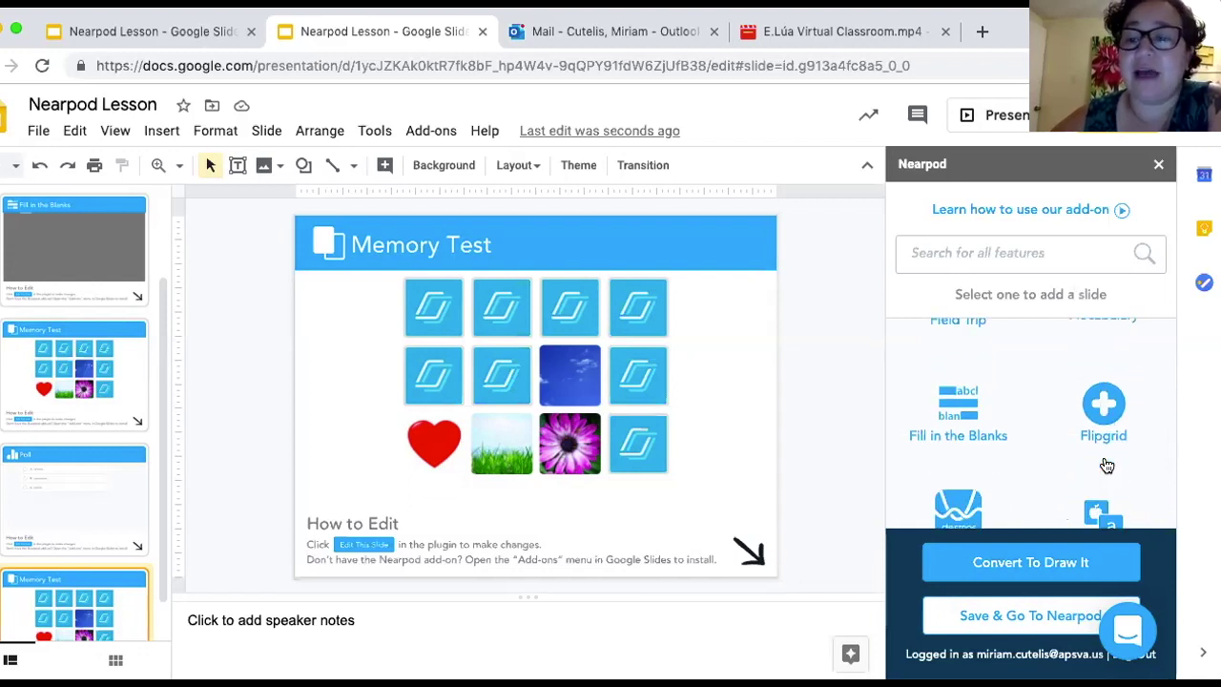
scroll(1106, 465, "down", 2)
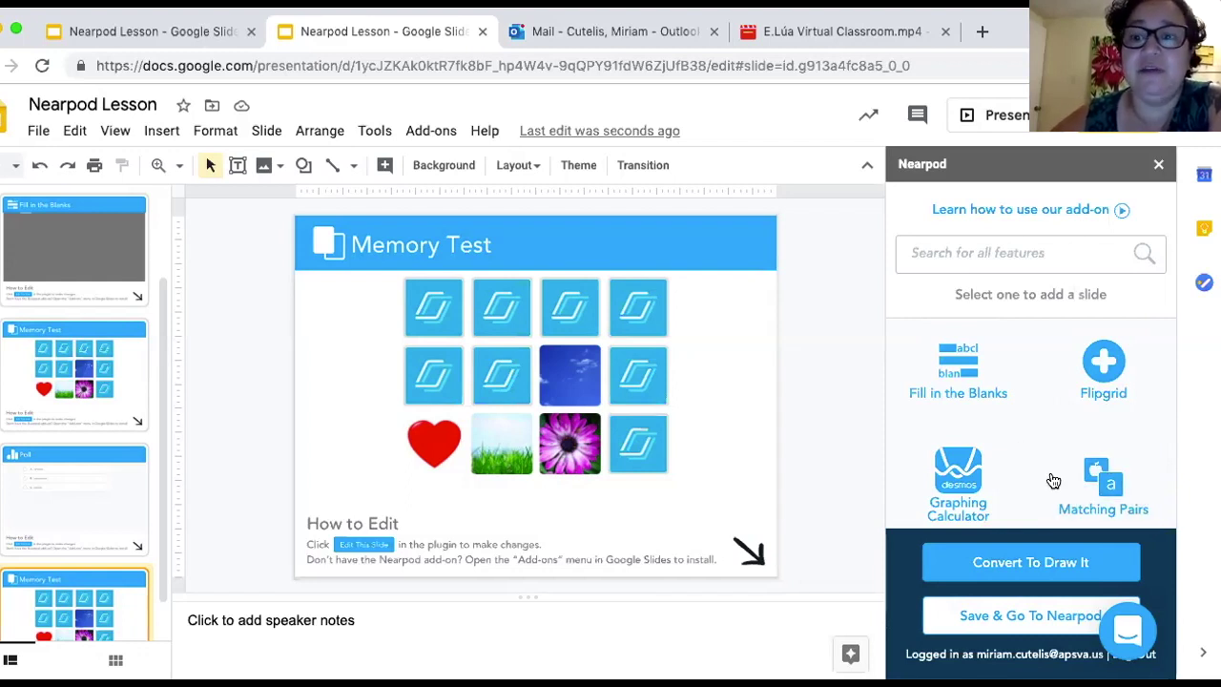
scroll(1052, 480, "down", 2)
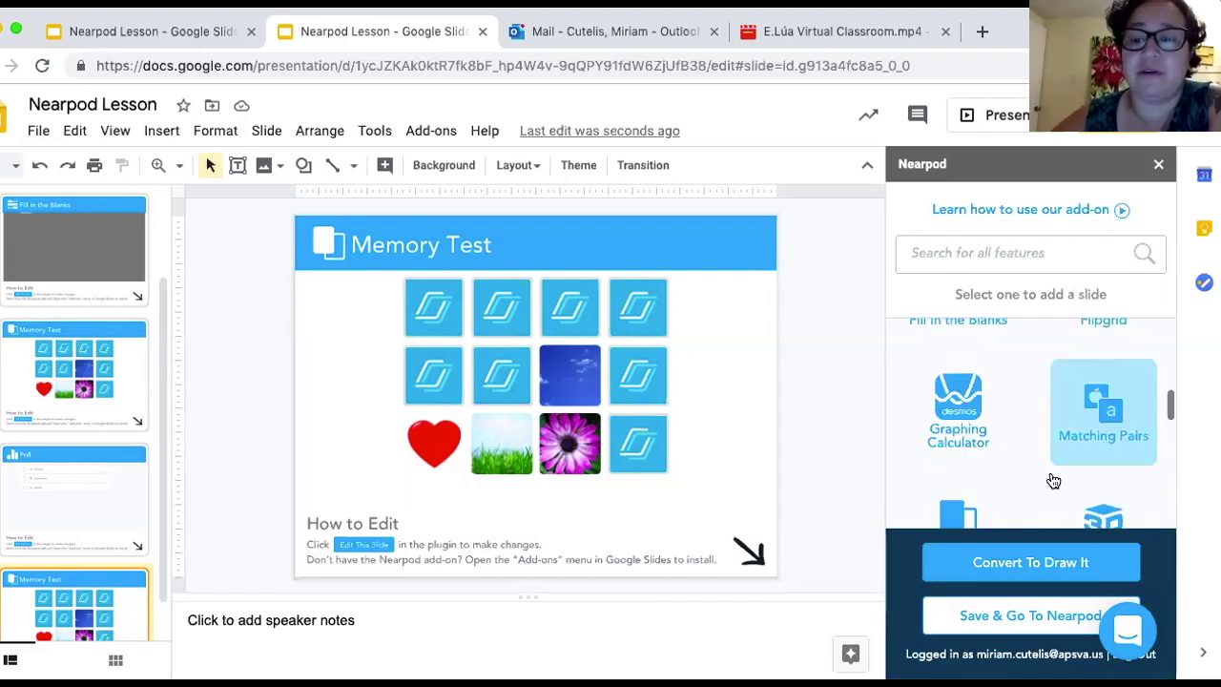
Save the presentation to Nearpod and launch the newest lesson in the library as Student-Paced.
left_click(996, 617)
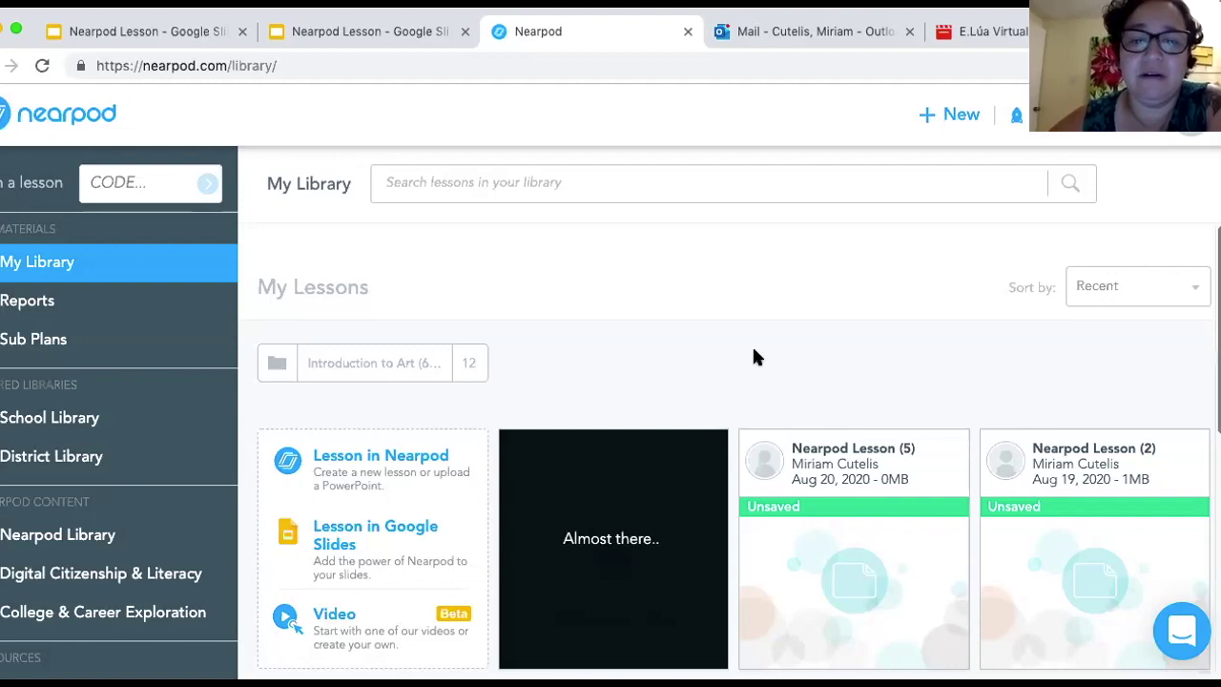
scroll(753, 338, "down", 1)
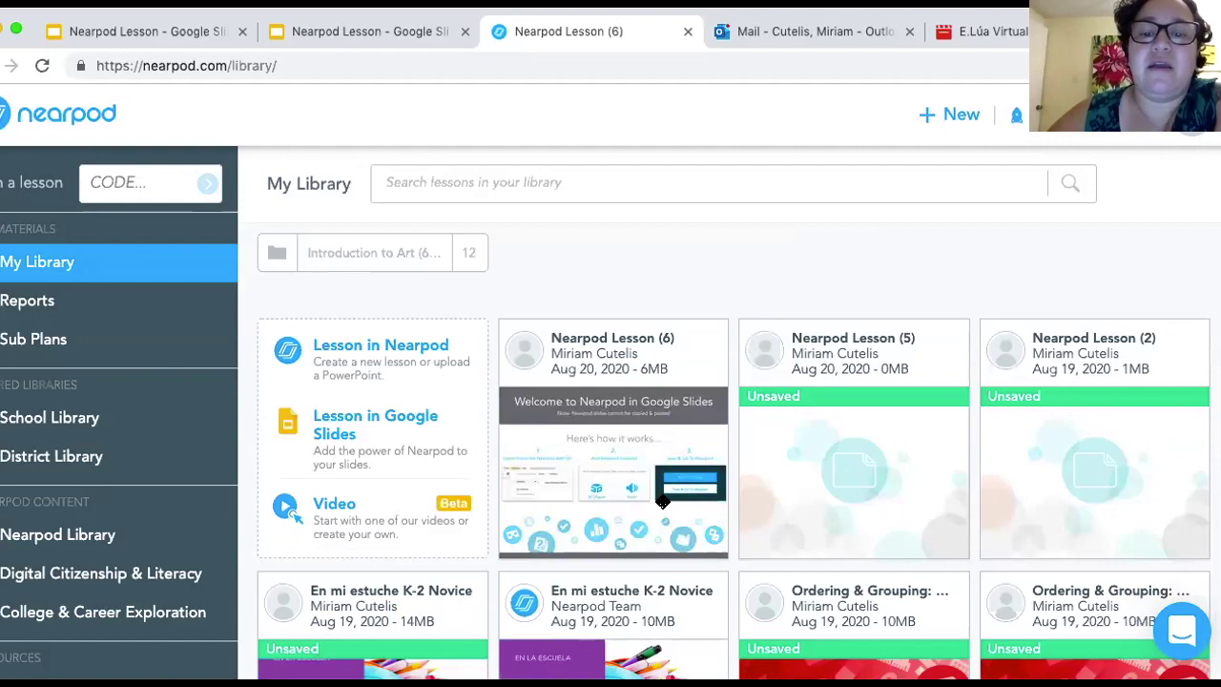
mouse_move(662, 502)
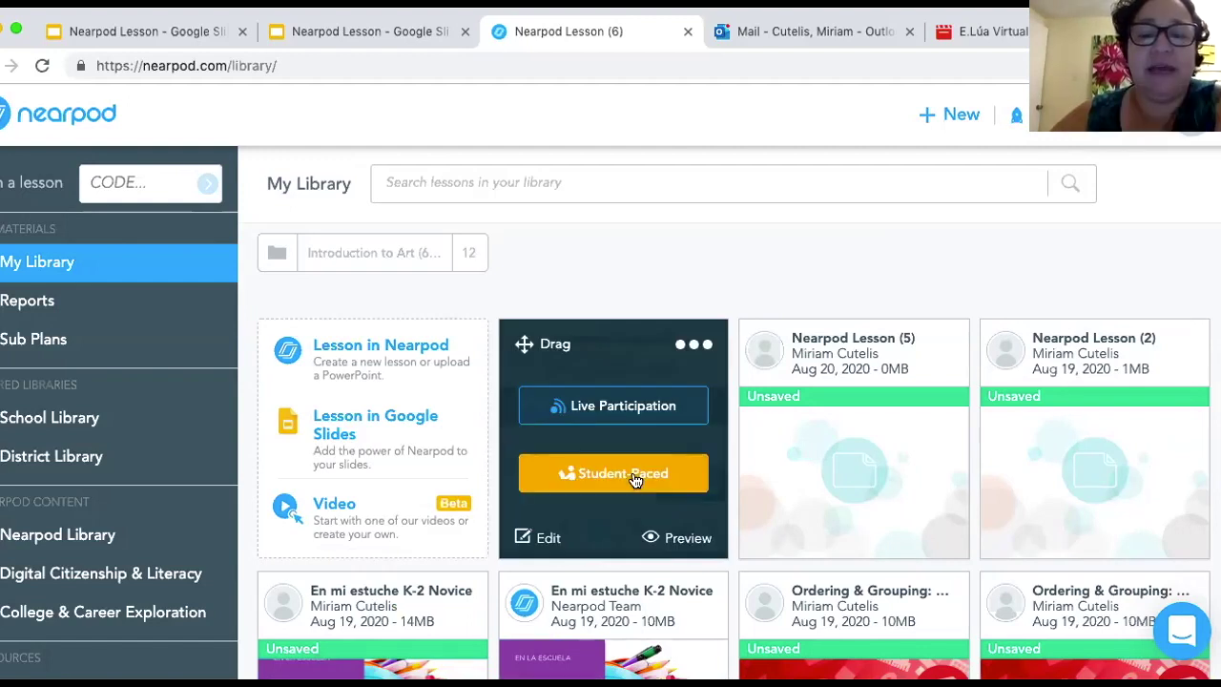
left_click(635, 479)
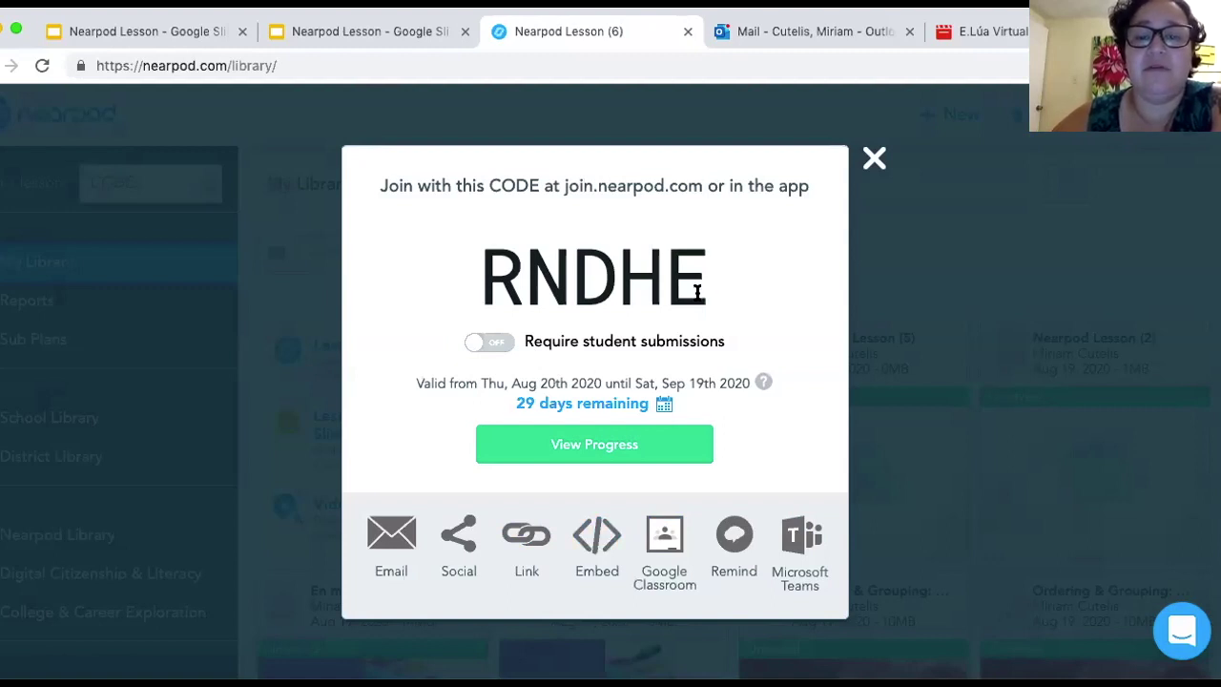
Show the embed sharing option for the student-paced lesson and copy its Small embed code.
left_click(525, 542)
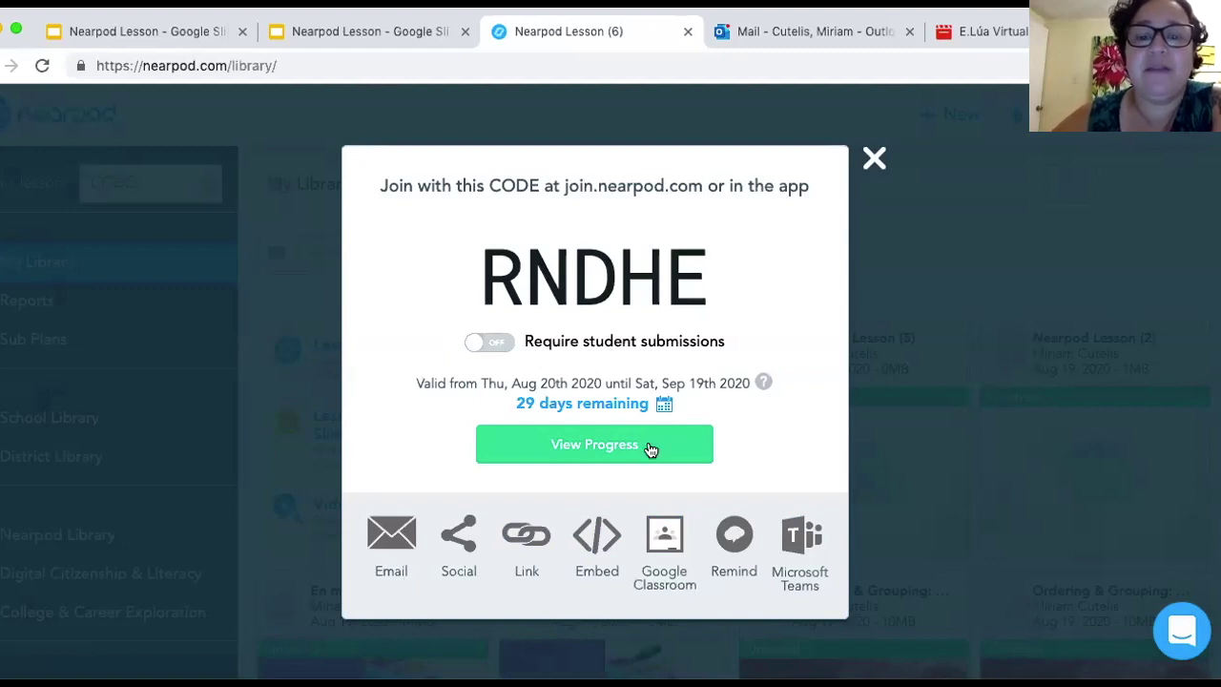
left_click(608, 542)
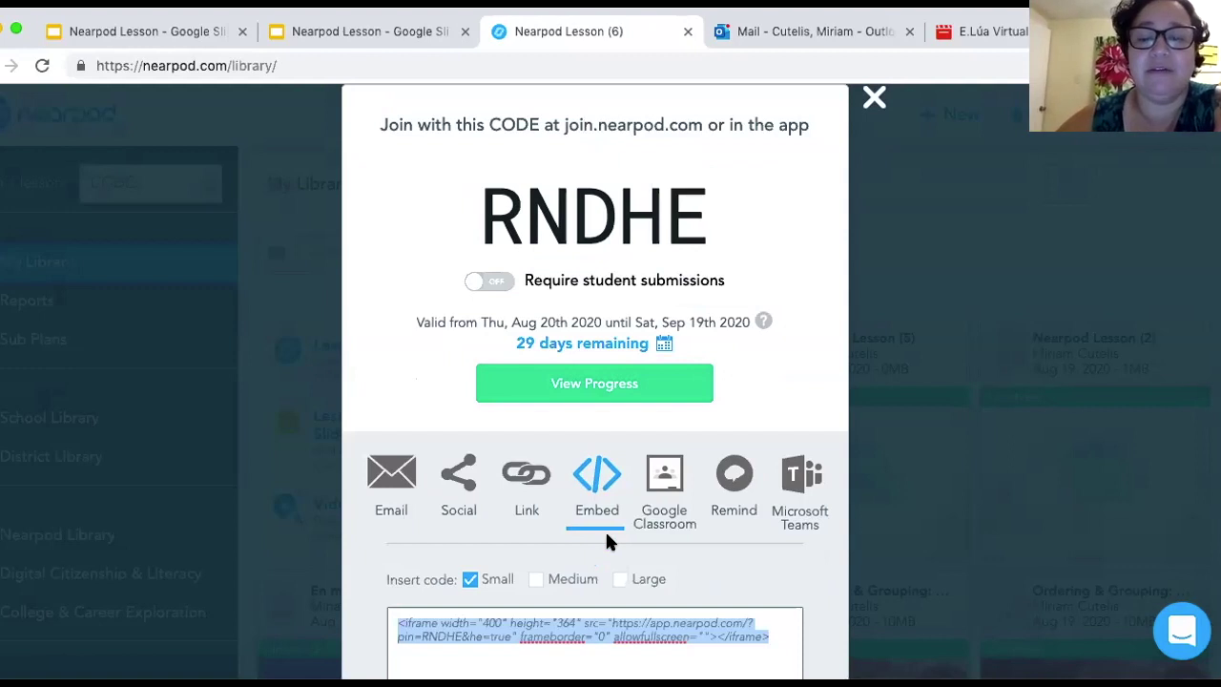
scroll(788, 574, "down", 3)
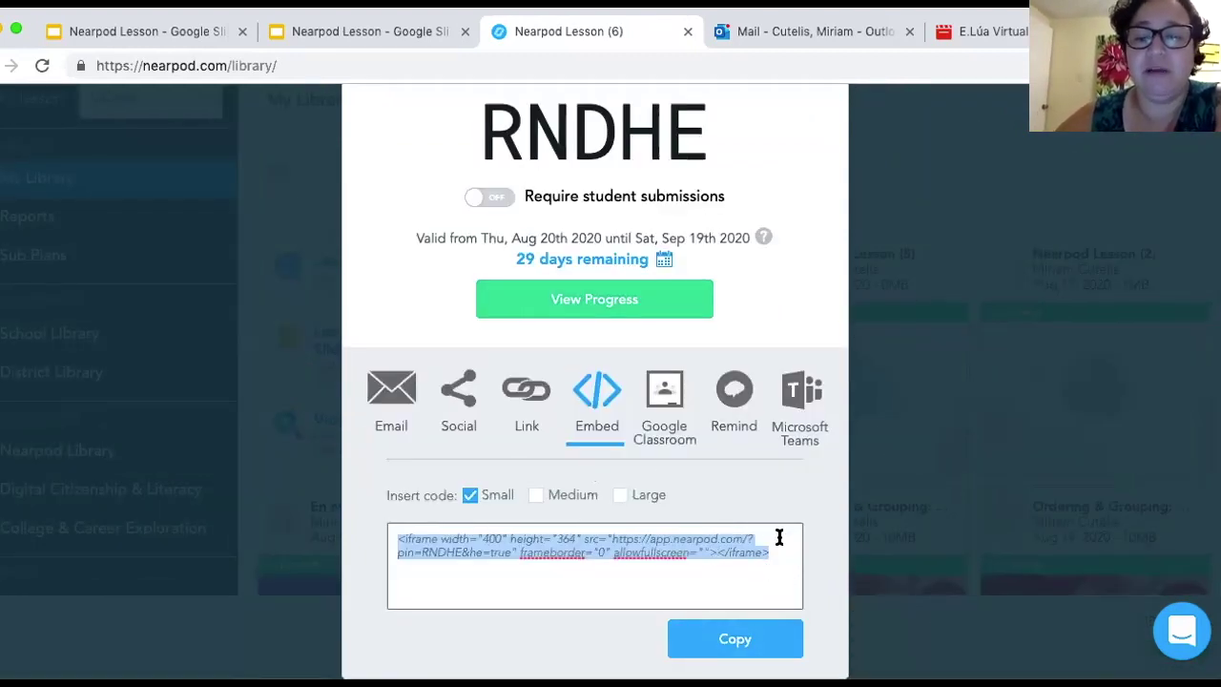
left_click(721, 642)
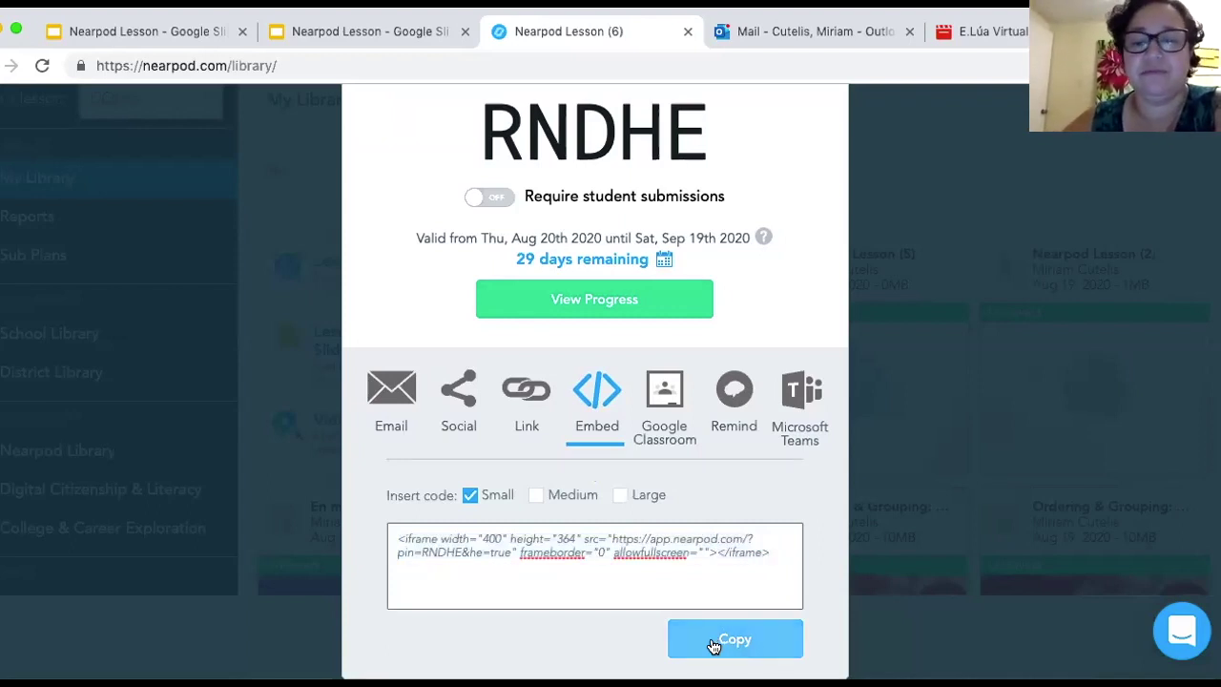
left_click_drag(778, 553, 396, 537)
left_click(703, 637)
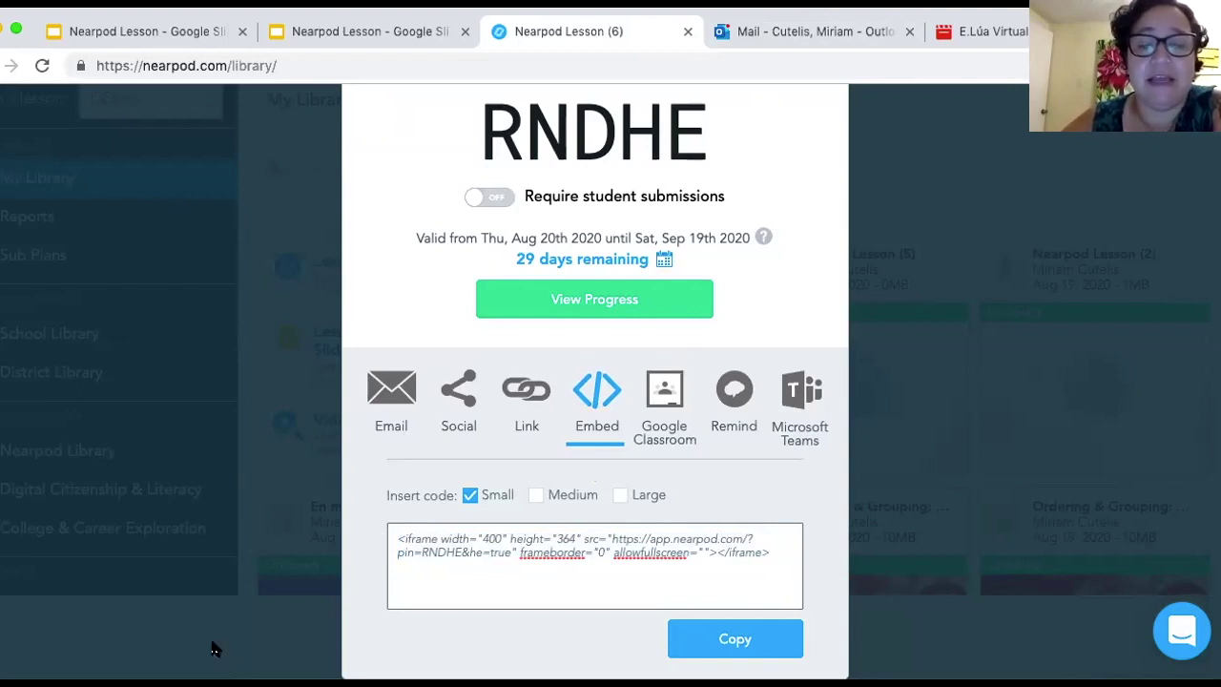
Switch to the Canvas assignments page in Safari and open the "blah blah" assignment for editing.
key("super+Tab")
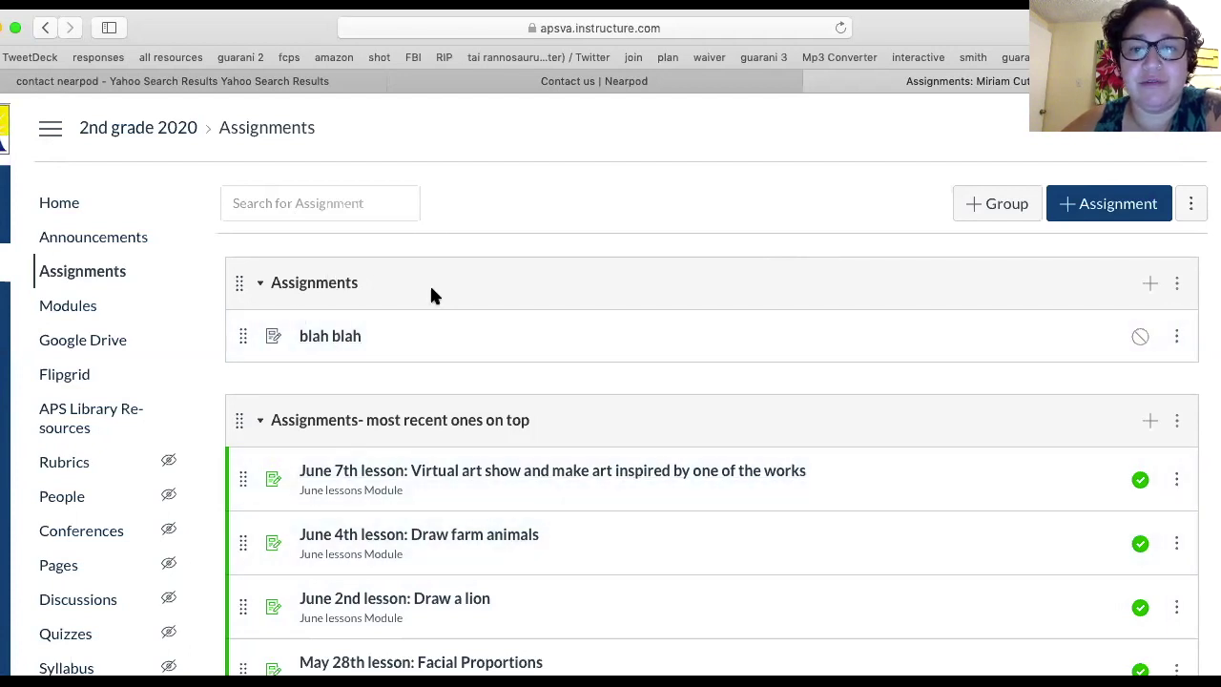
left_click(330, 338)
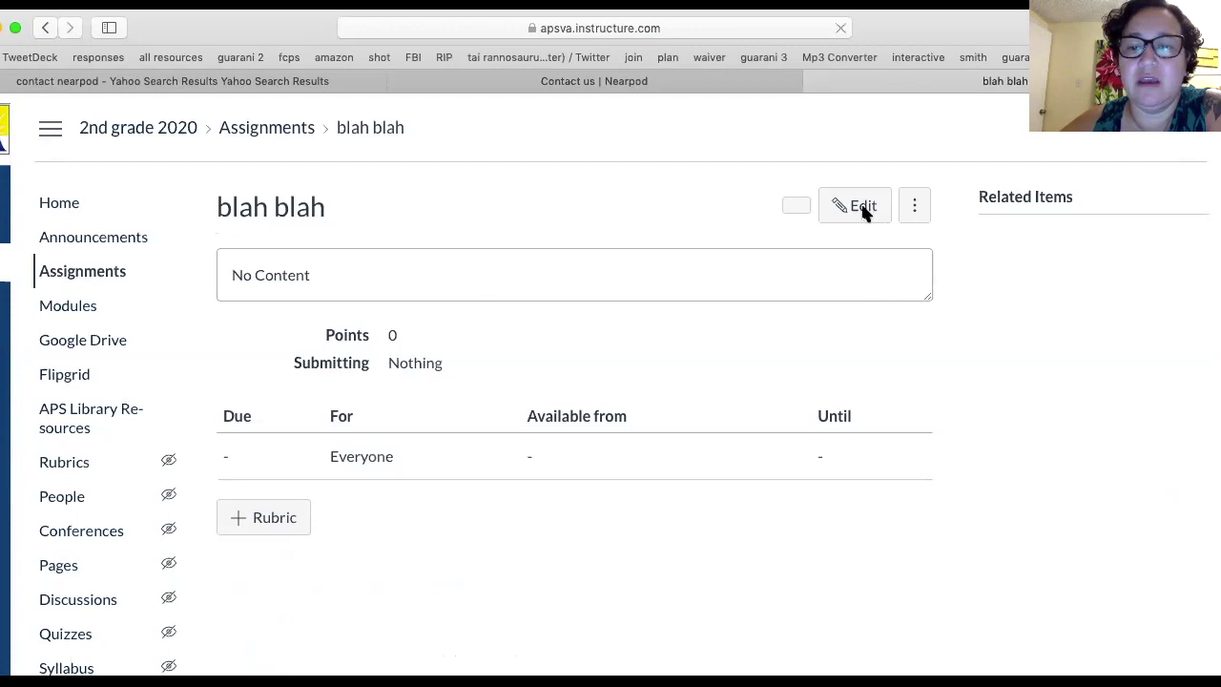
left_click(861, 209)
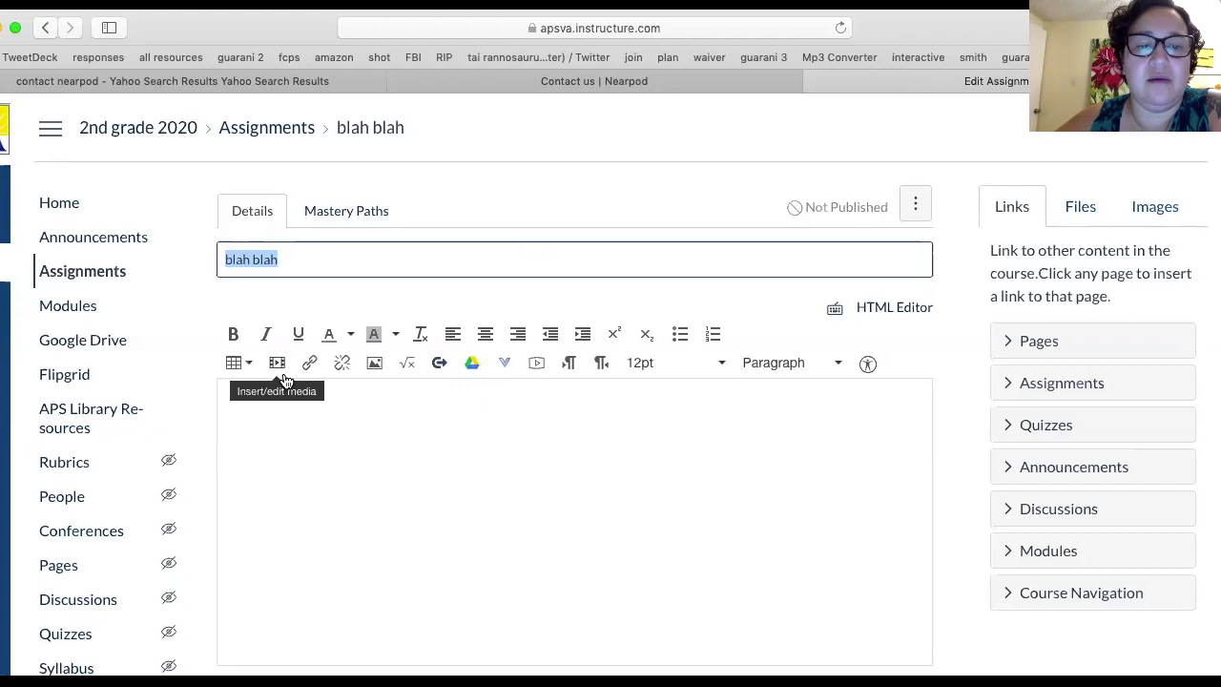
scroll(498, 477, "down", 2)
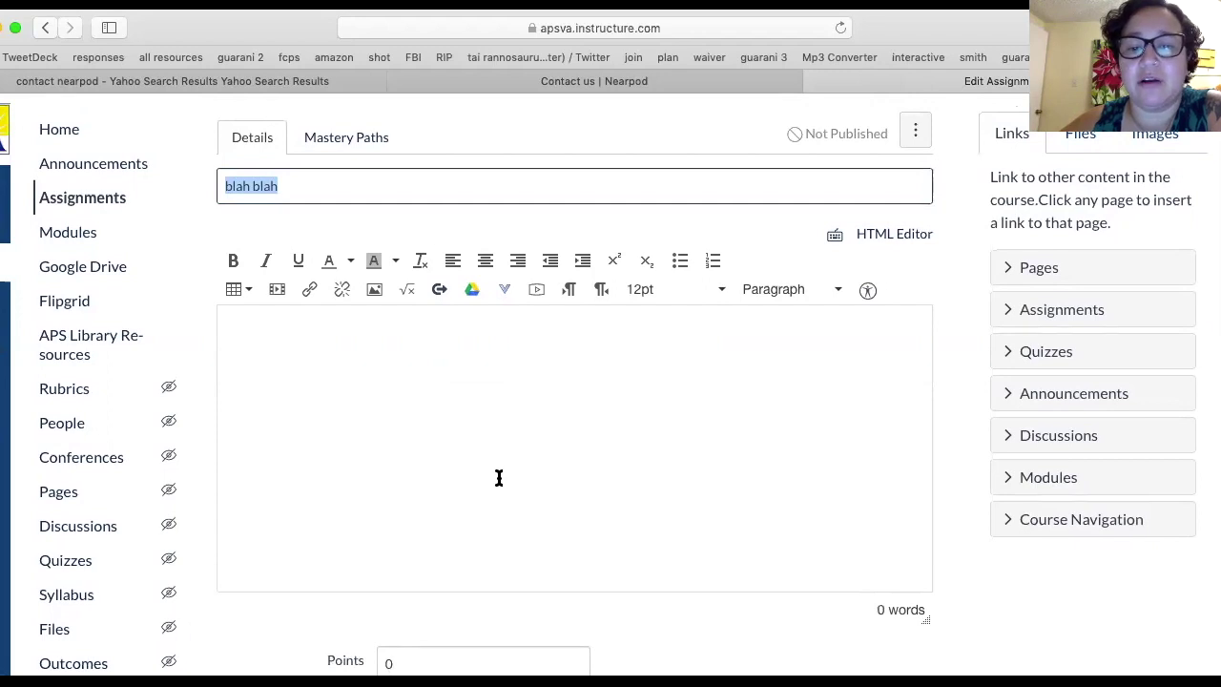
scroll(498, 477, "up", 1)
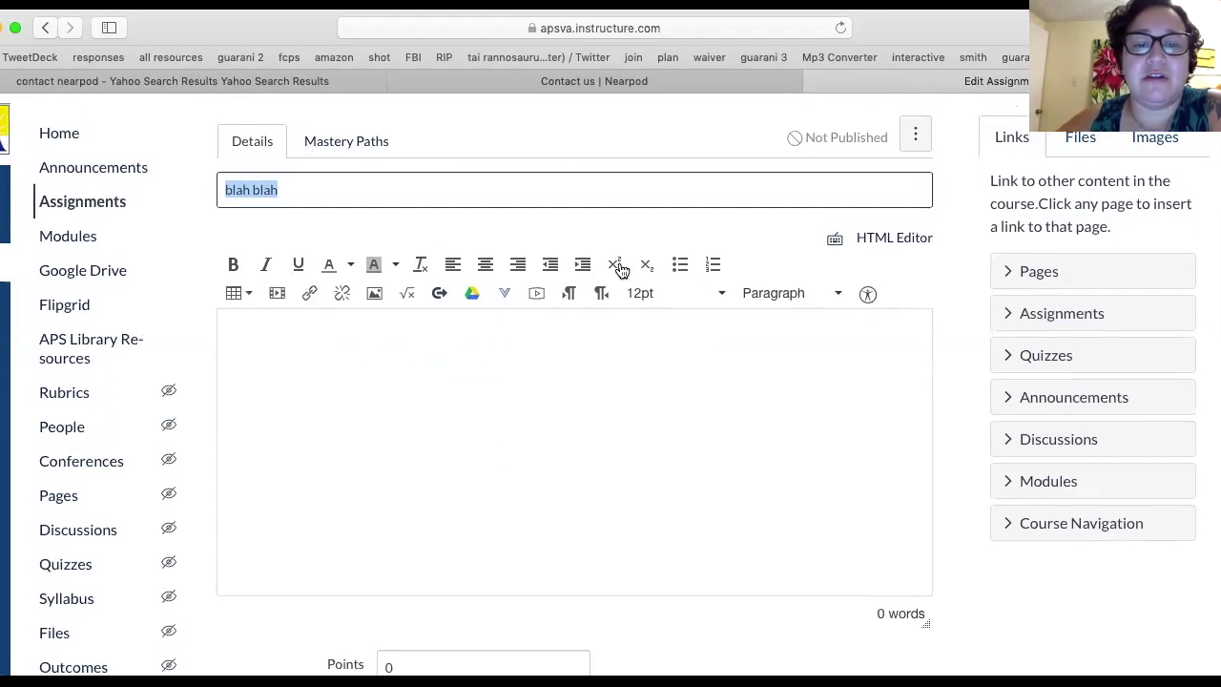
Insert the copied Nearpod embed code as embedded media in the assignment's description.
left_click(276, 298)
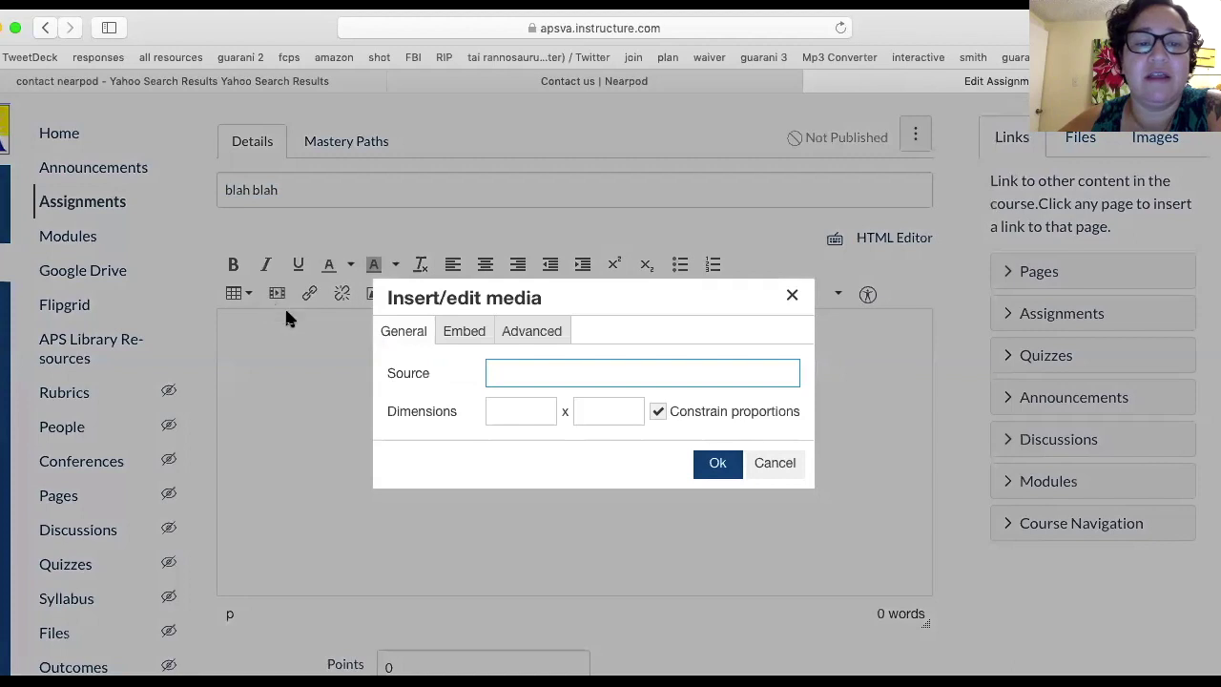
left_click(463, 334)
left_click(447, 402)
left_click(106, 3)
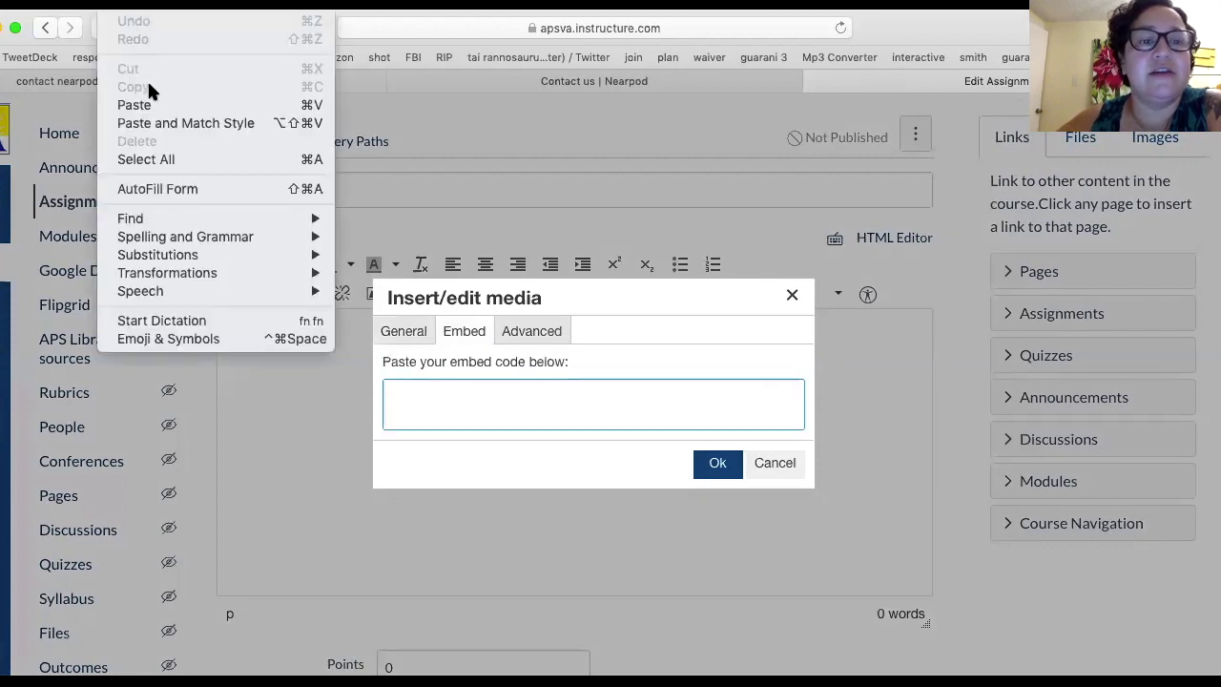
left_click(150, 103)
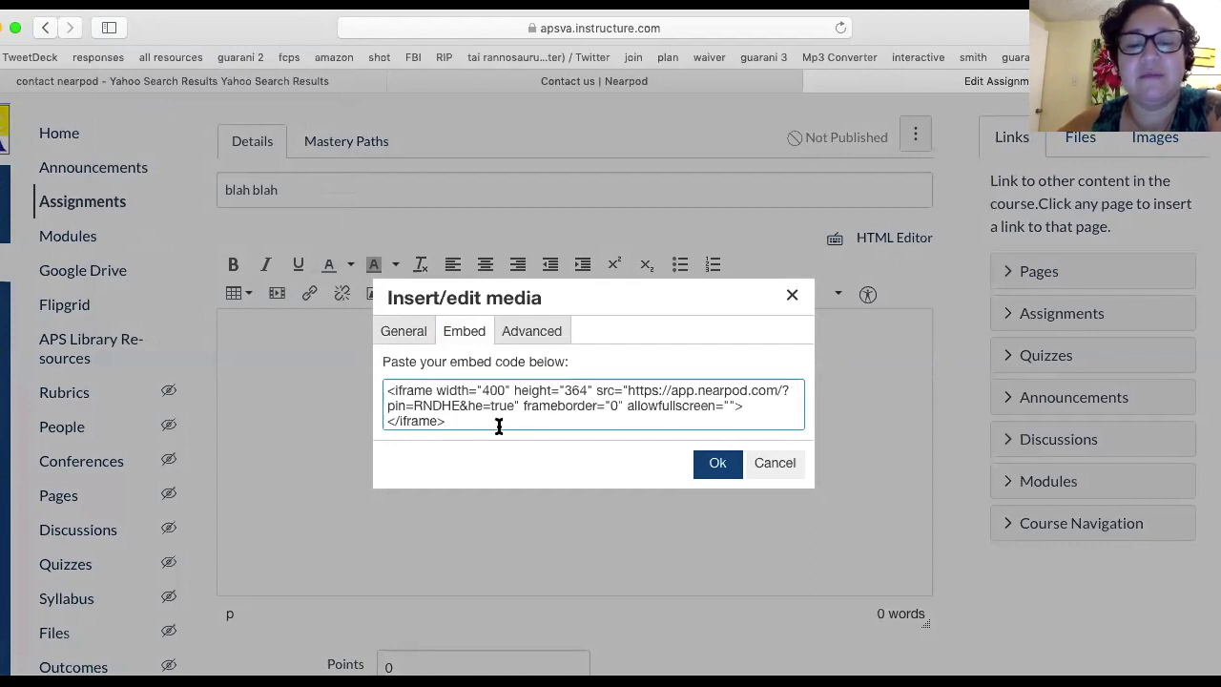
left_click(721, 463)
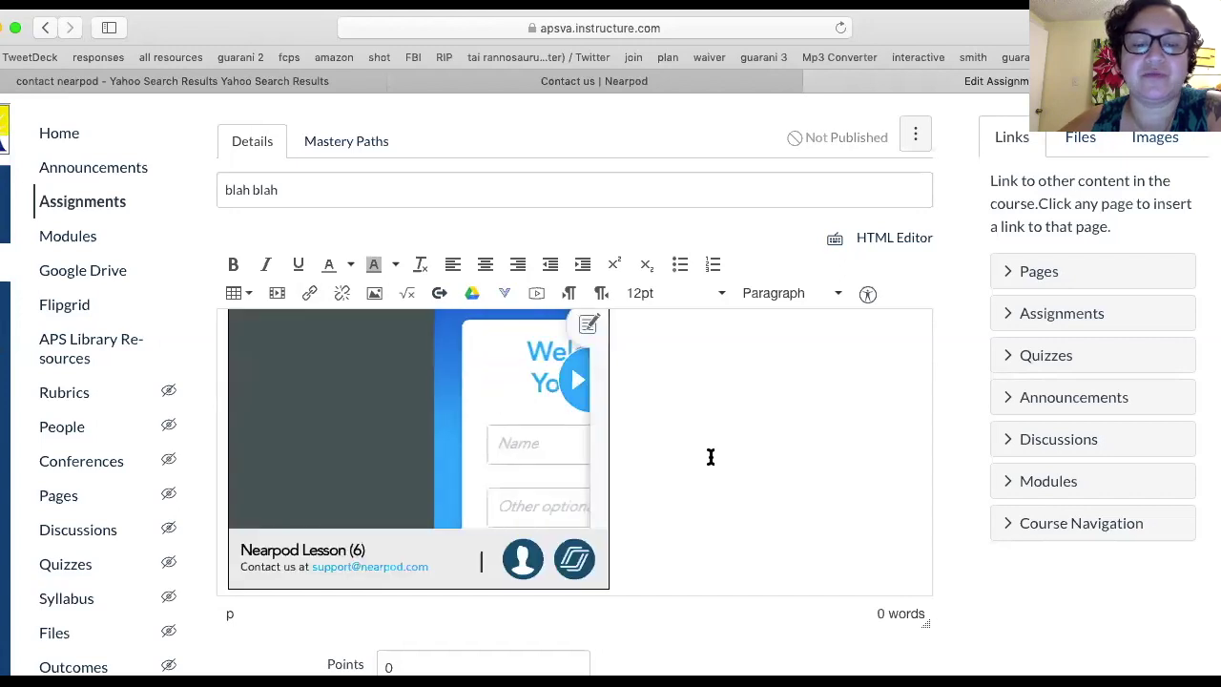
Join the embedded lesson with the name "hbhbh" and preview its slides through to the Memory Test.
left_click(373, 453)
type("hbhbh")
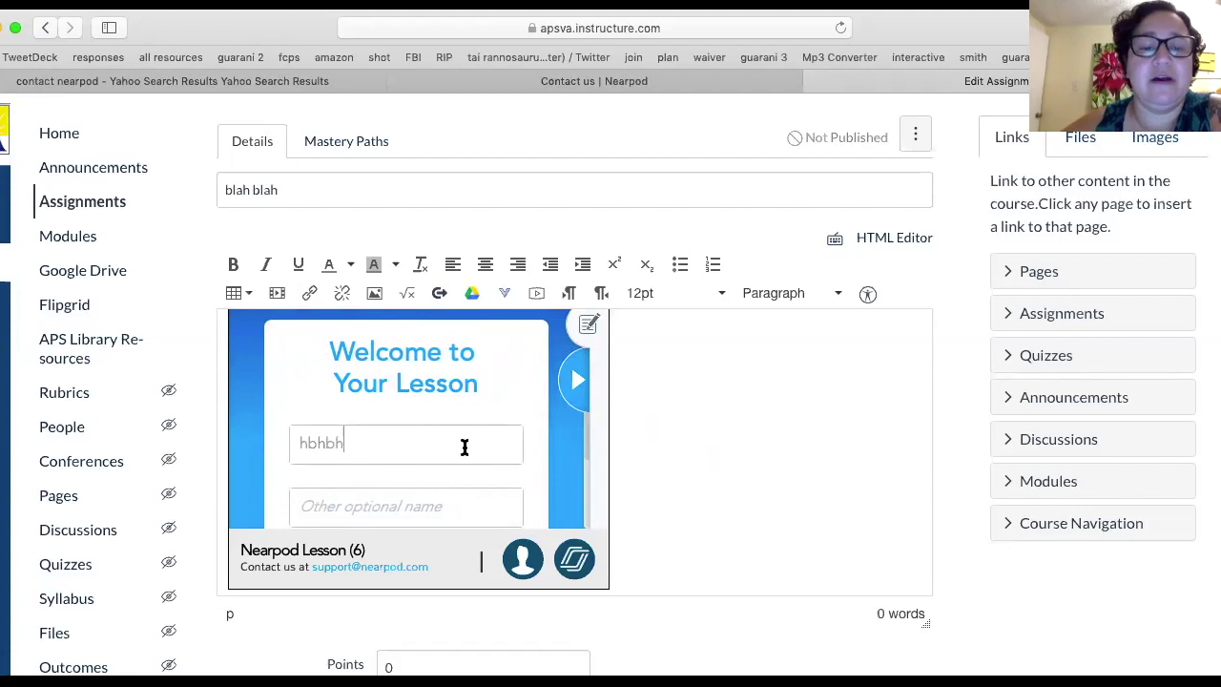
key("Return")
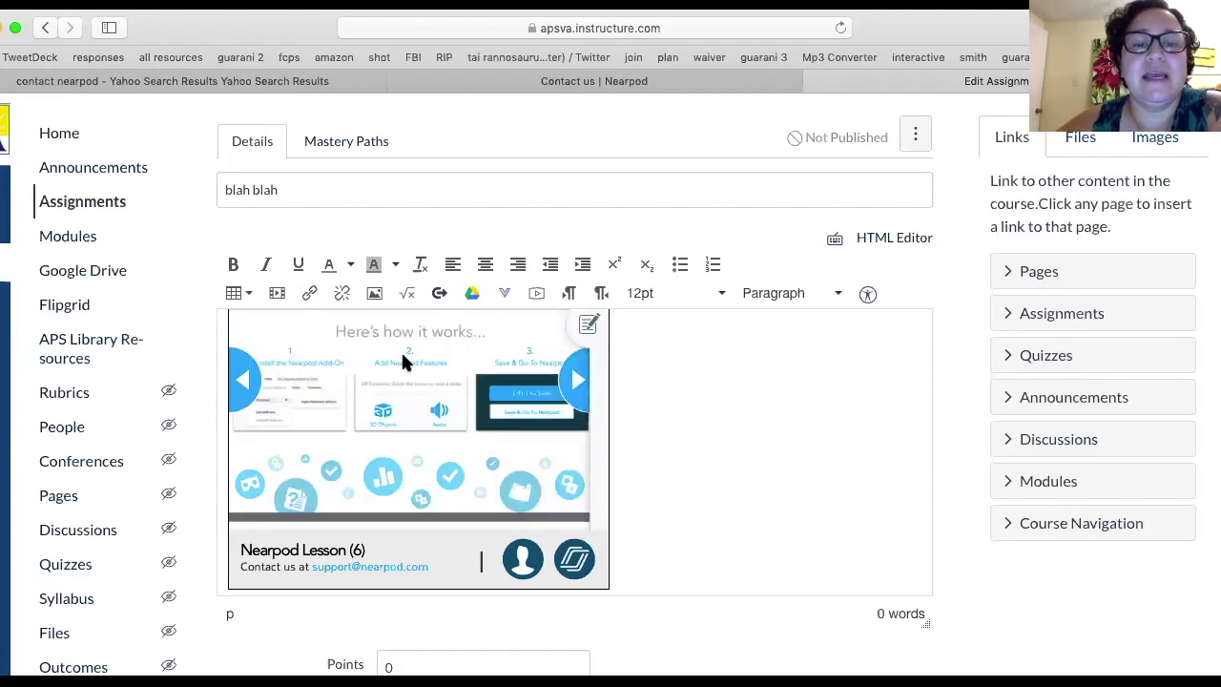
left_click(574, 384)
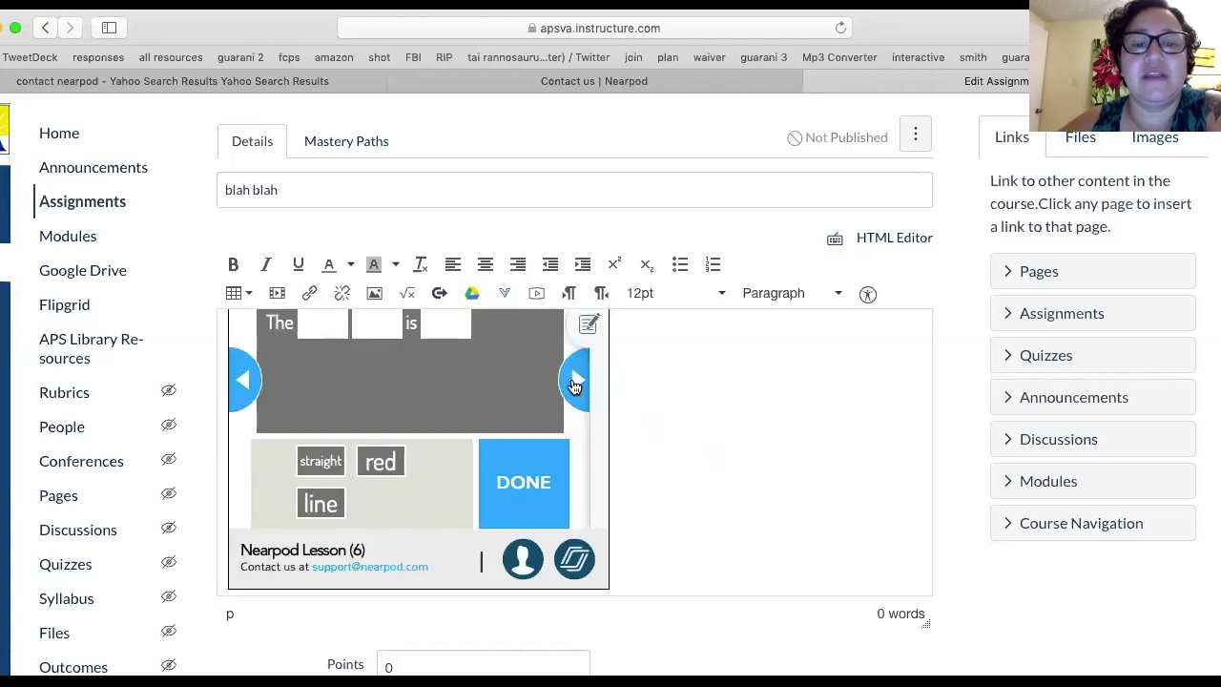
left_click(575, 384)
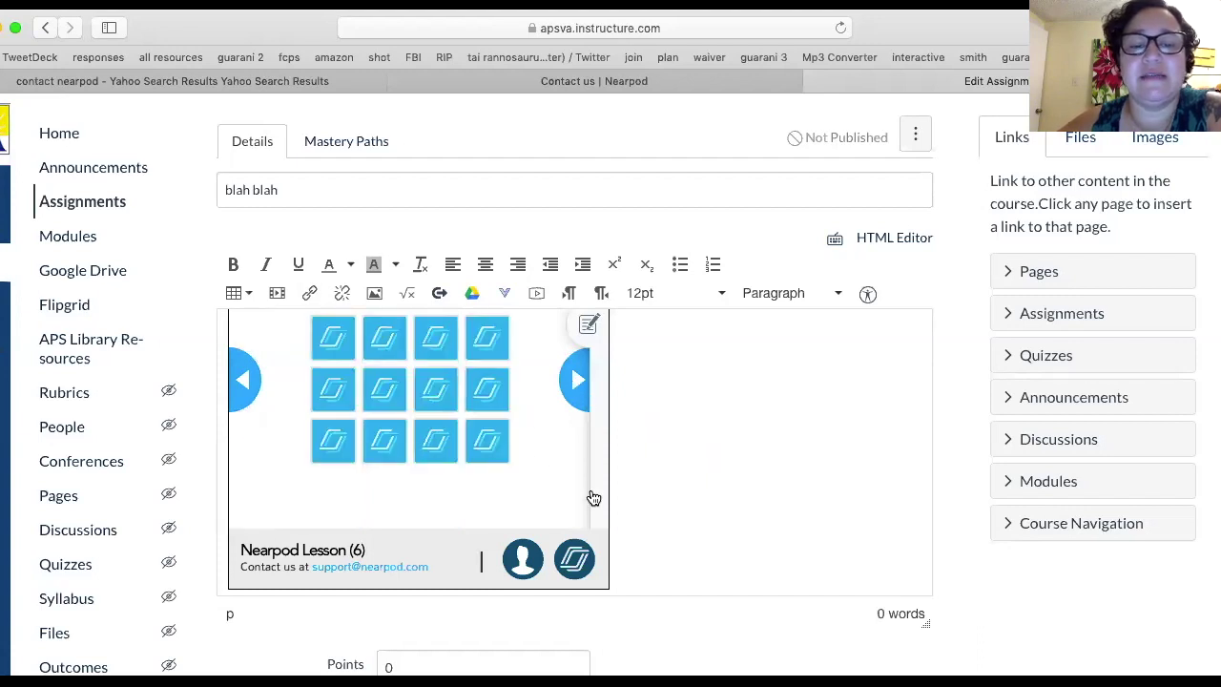
Flip cards in the embedded Memory Test to find and match the heart pair and the orange pair.
left_click(437, 343)
left_click(436, 386)
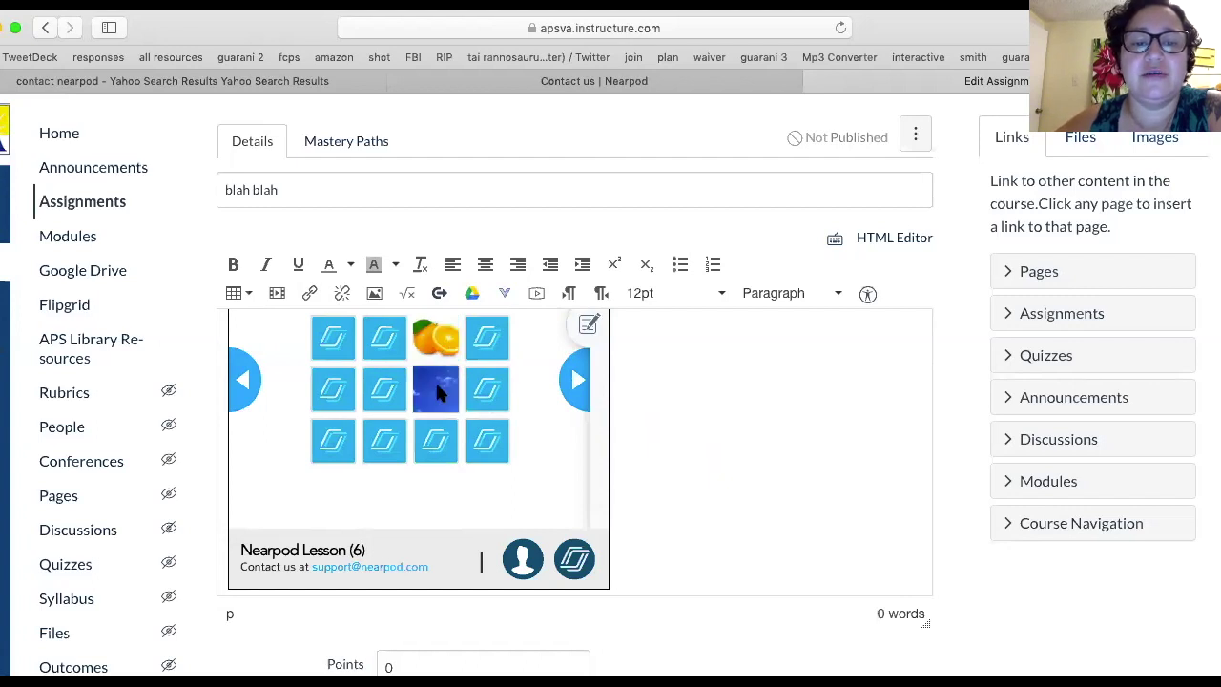
left_click(388, 345)
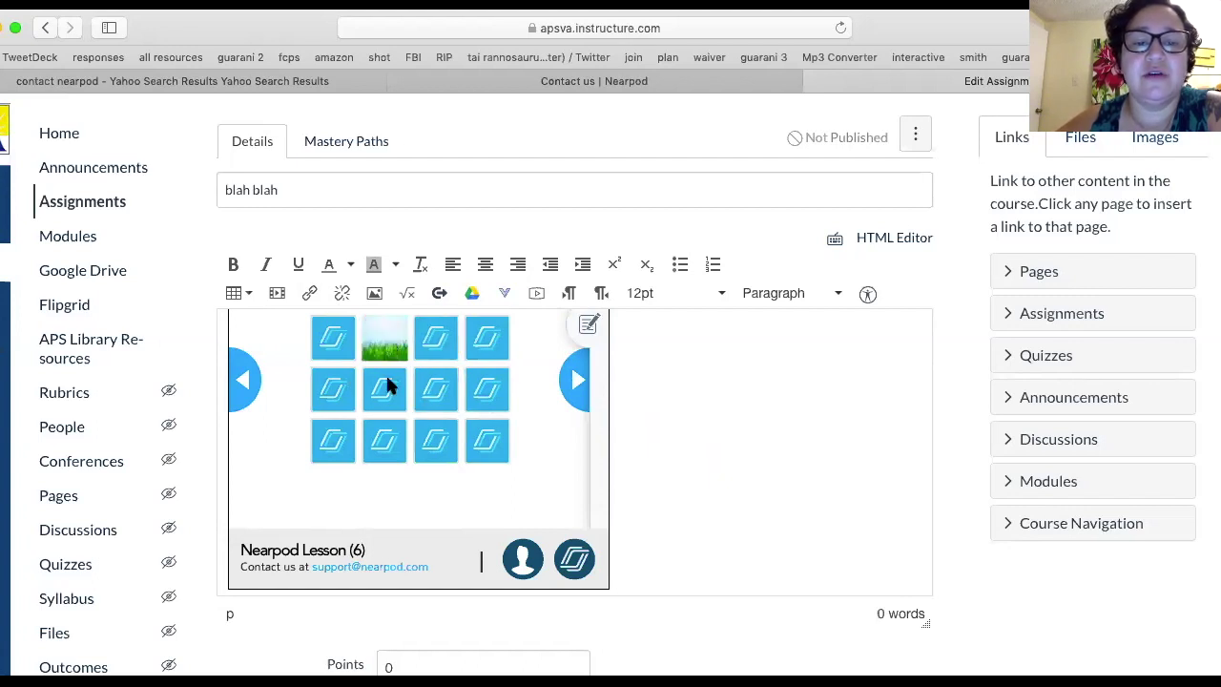
left_click(390, 389)
left_click(333, 388)
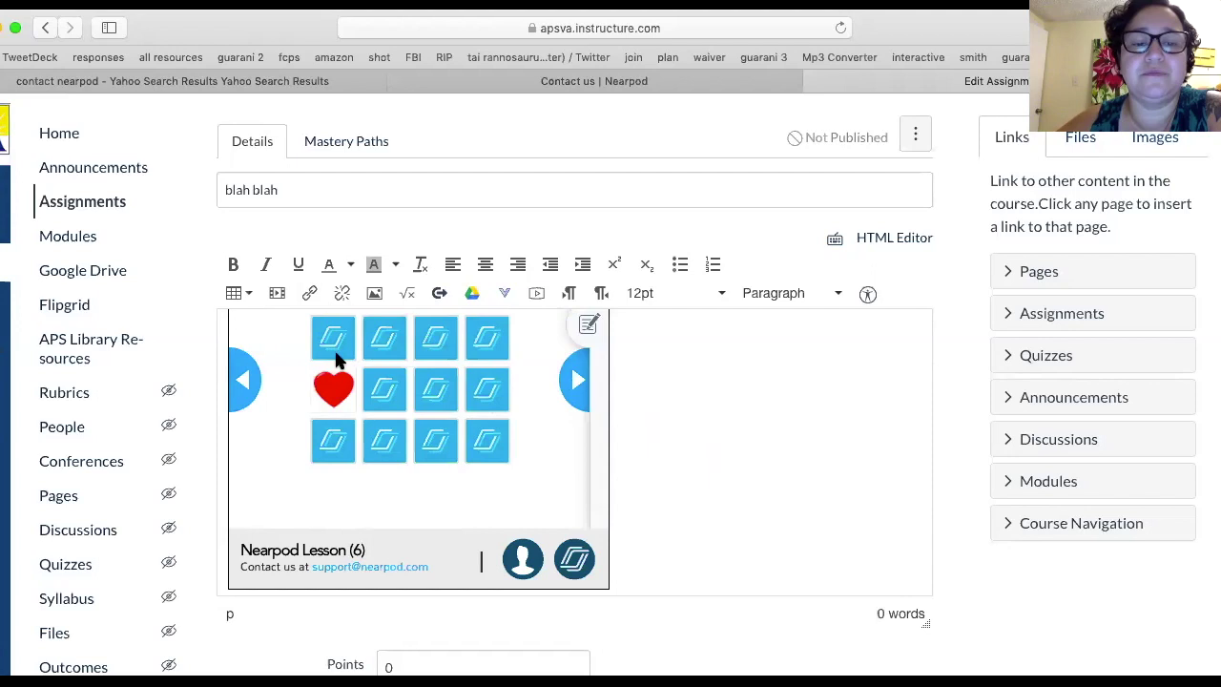
left_click(384, 398)
left_click(382, 441)
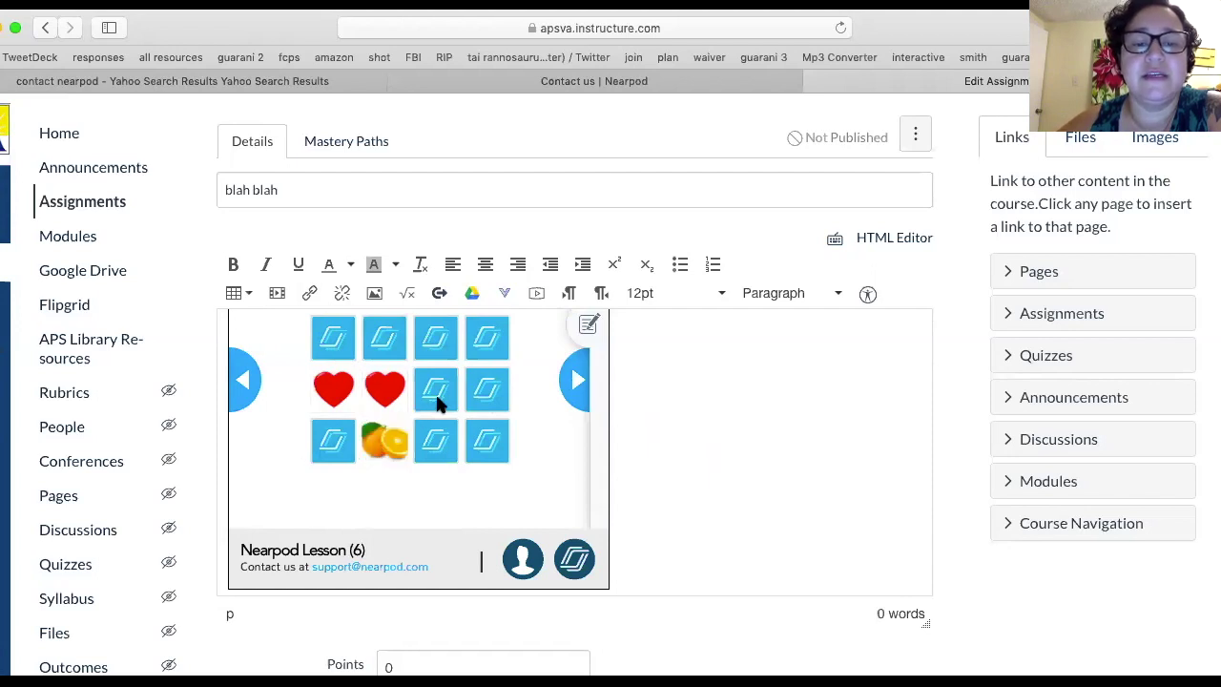
left_click(436, 344)
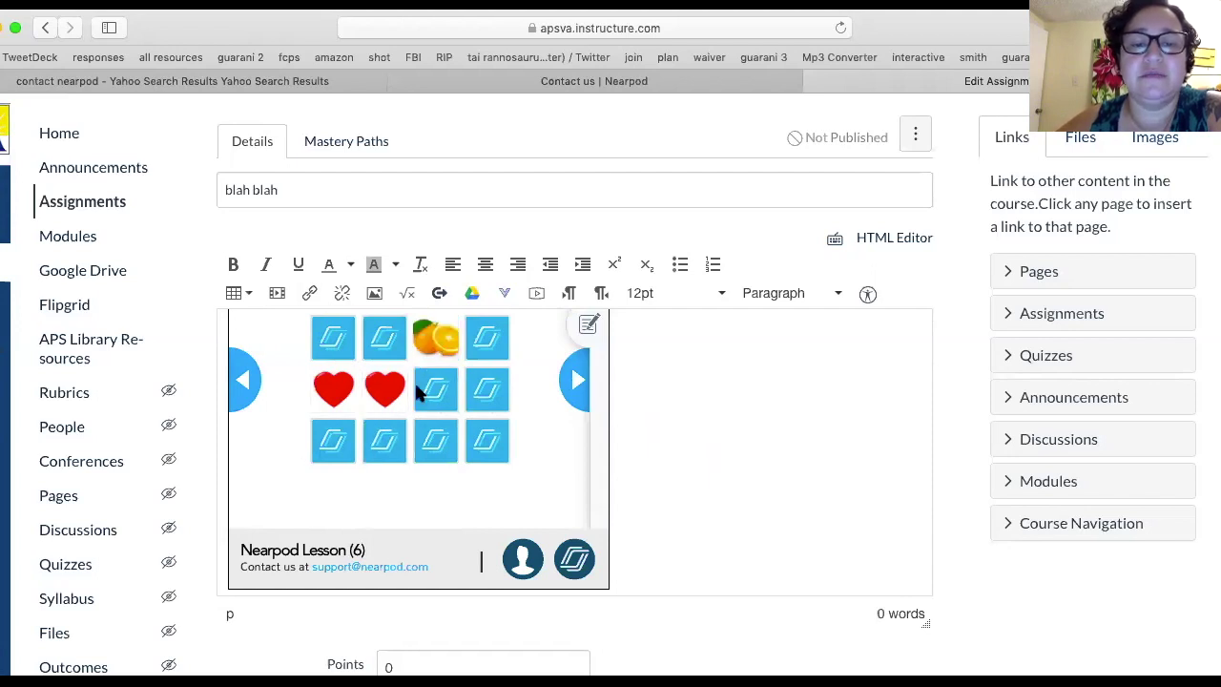
Keep turning over unmatched Memory Test cards until the two plain dark blue sky cards are paired.
left_click(442, 446)
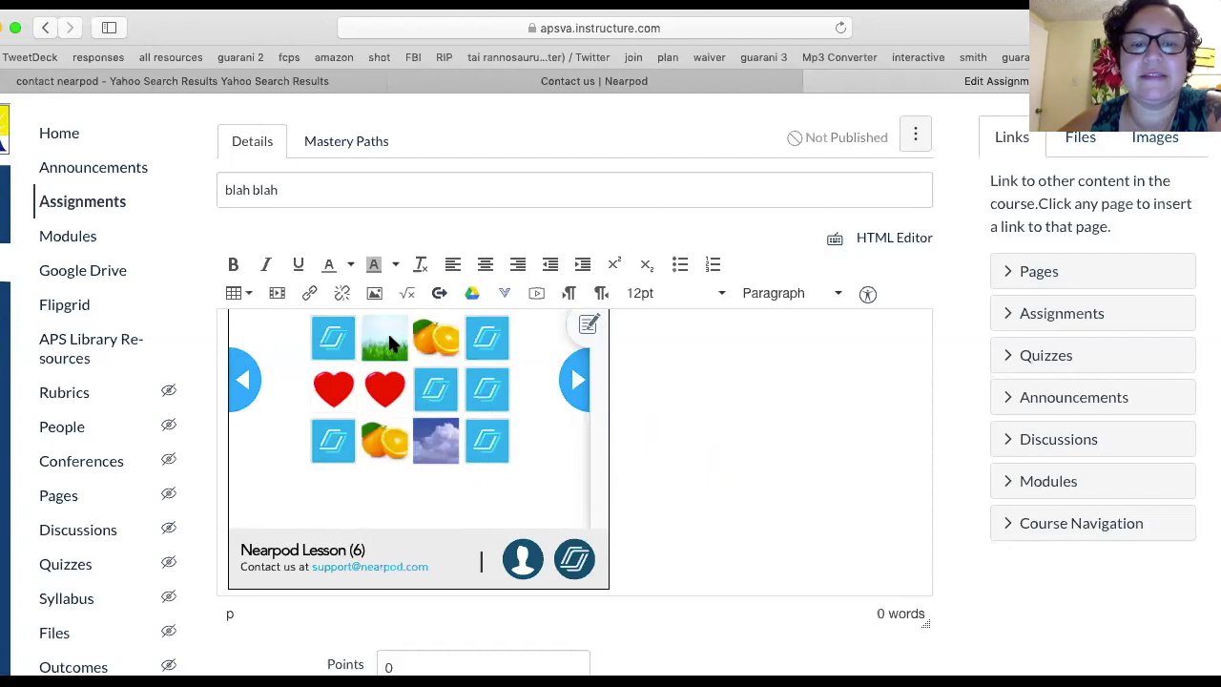
left_click(329, 342)
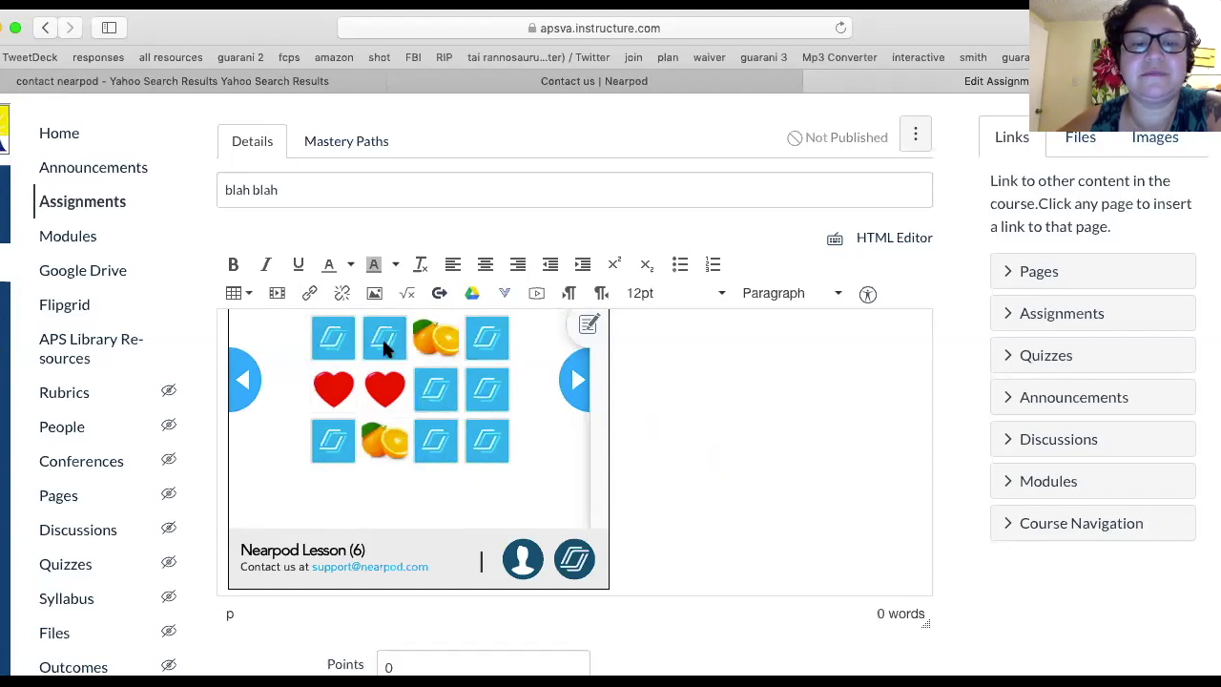
left_click(383, 343)
left_click(496, 452)
left_click(492, 394)
left_click(493, 343)
left_click(452, 391)
left_click(488, 341)
Match the two green grass cards in the Memory Test.
left_click(387, 352)
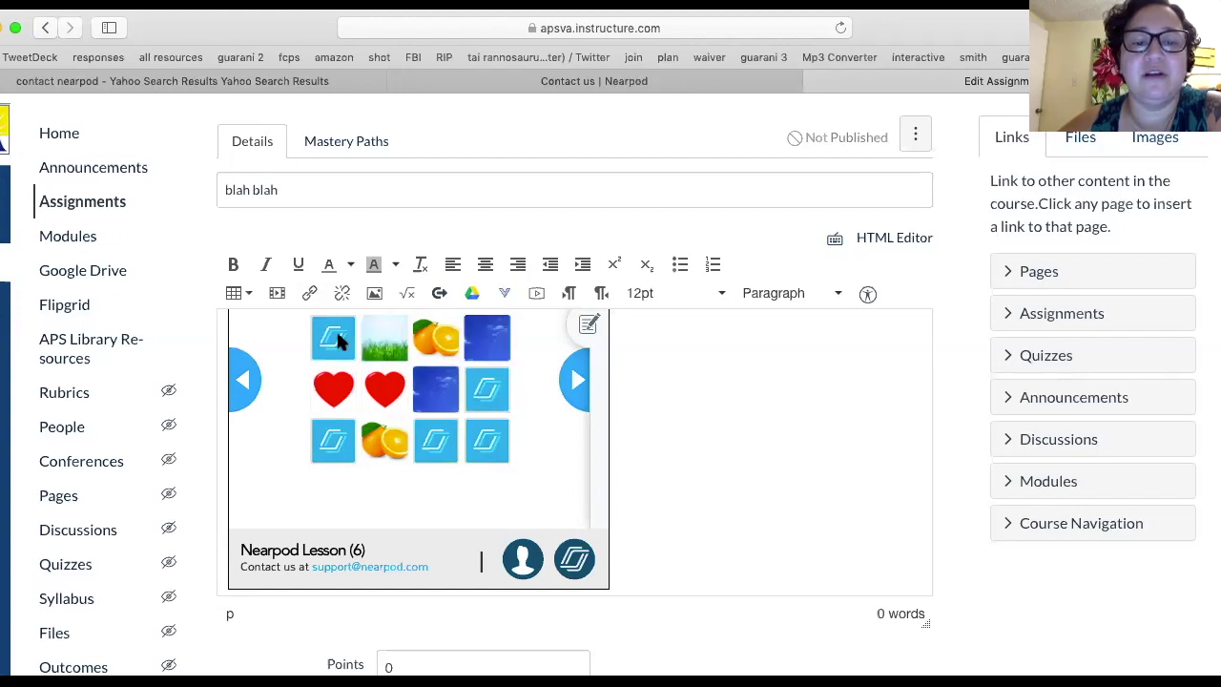
left_click(330, 338)
left_click(345, 452)
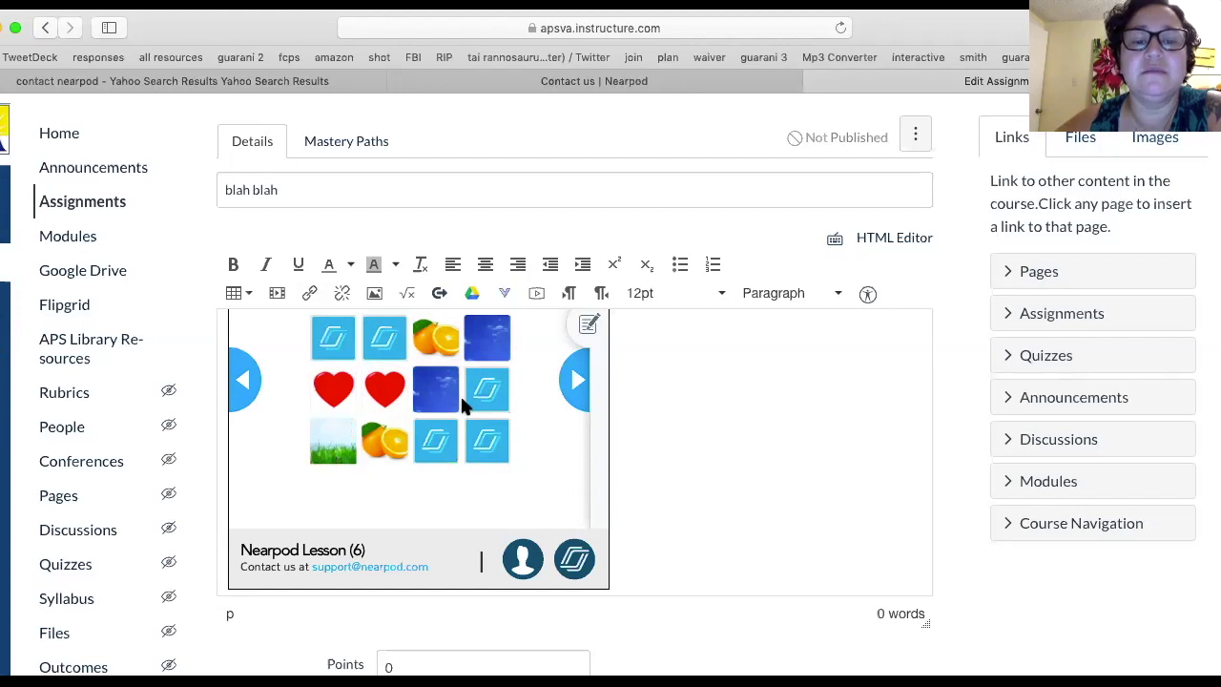
left_click(389, 345)
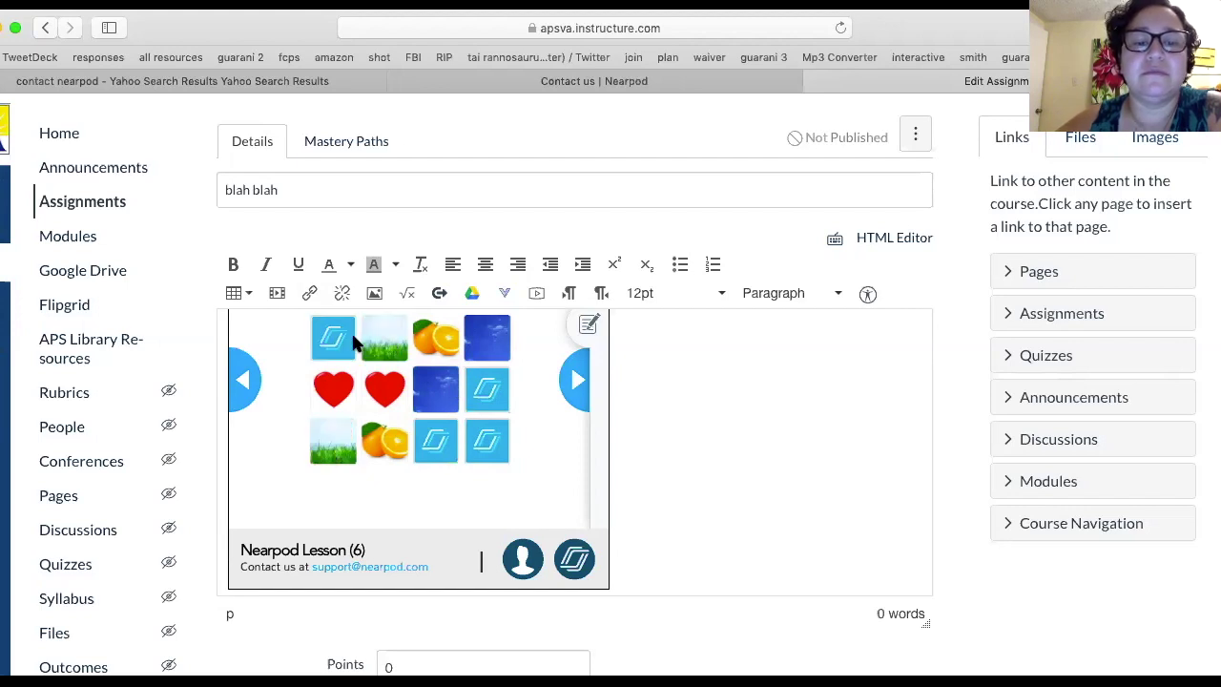
Match the two cloud cards and the last remaining pair to complete the Memory Test.
left_click(349, 342)
left_click(452, 446)
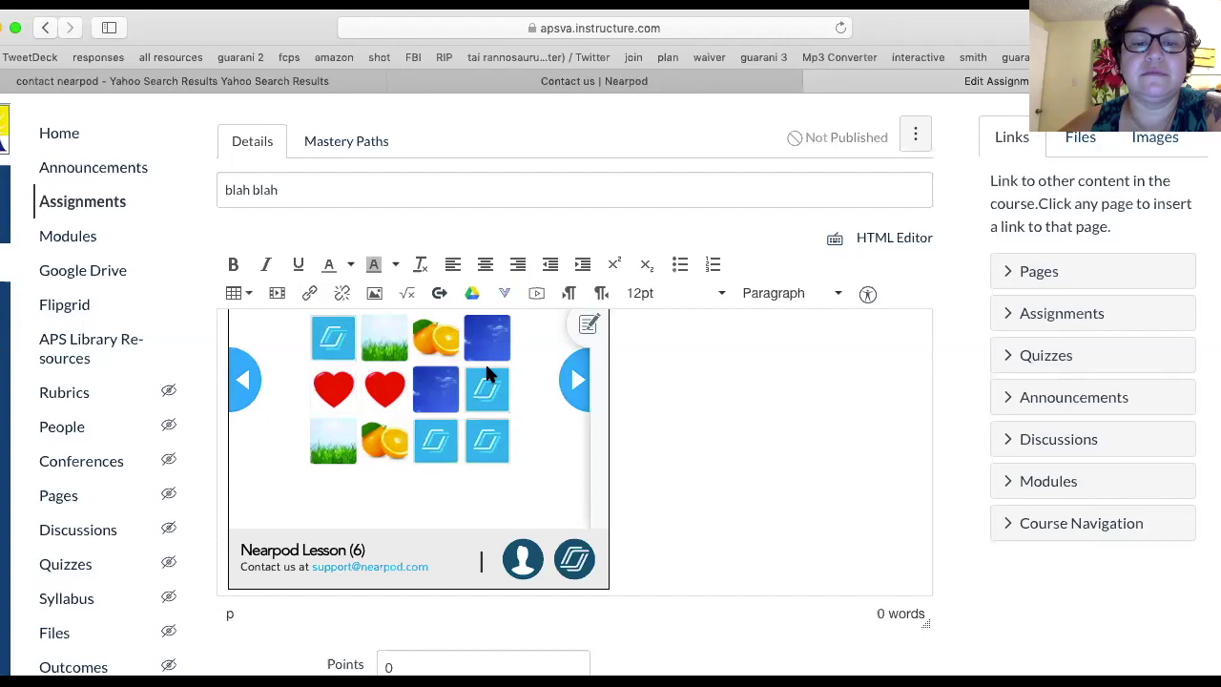
left_click(489, 397)
left_click(443, 450)
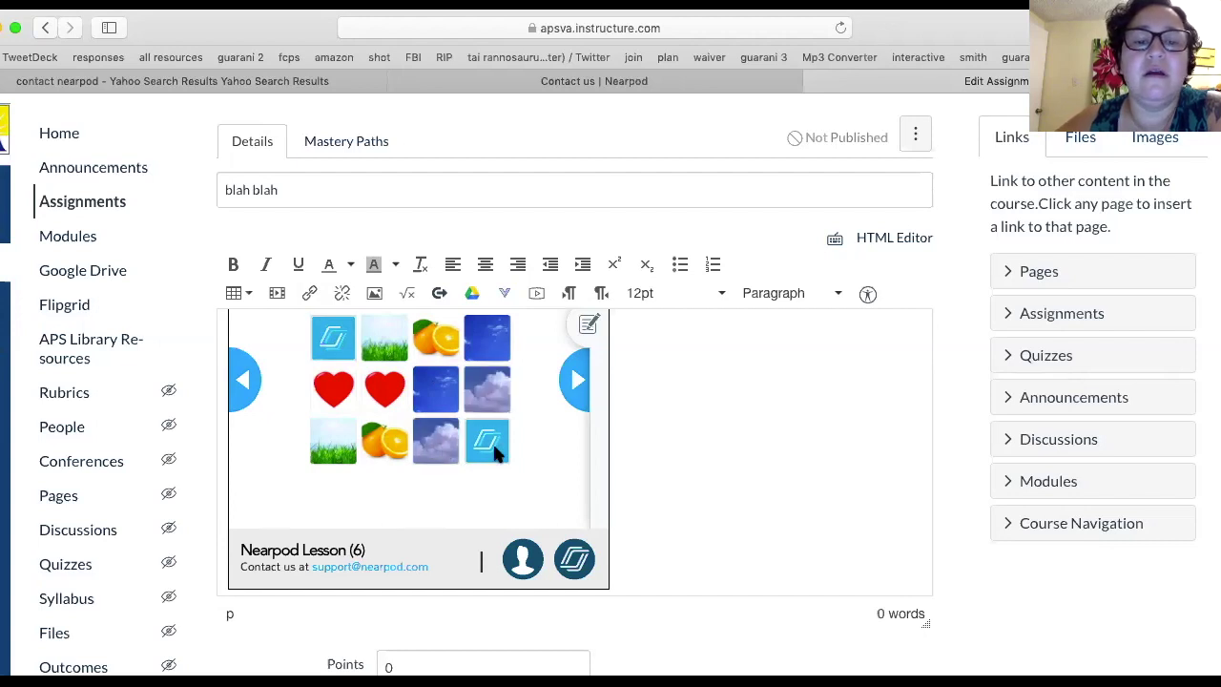
left_click(494, 450)
left_click(333, 335)
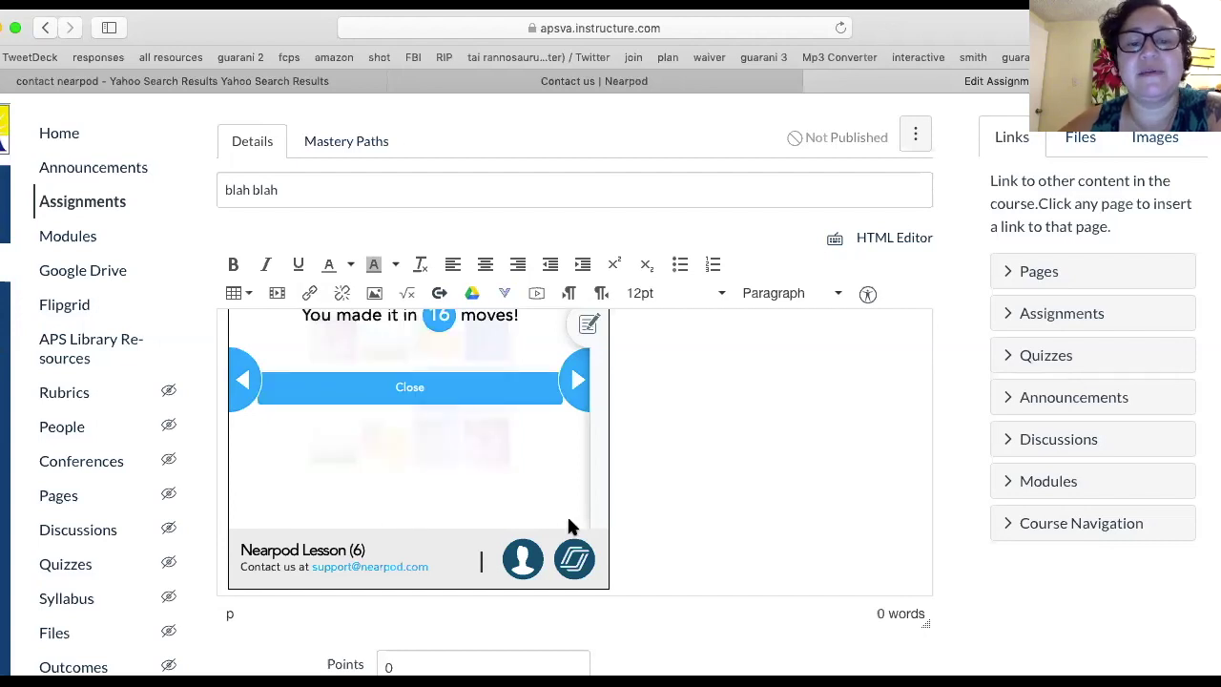